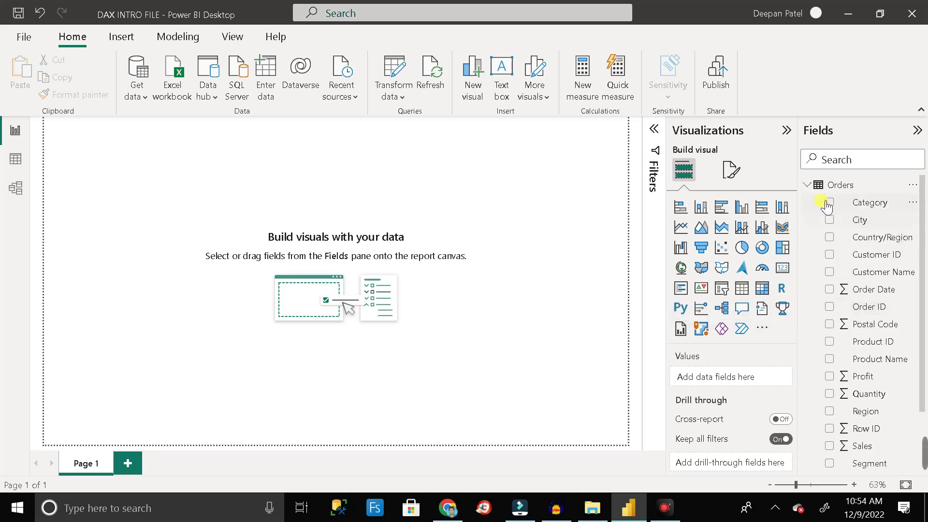
Step: Show the Orders table's data and examine the values in its Quantity column
left_click(809, 185)
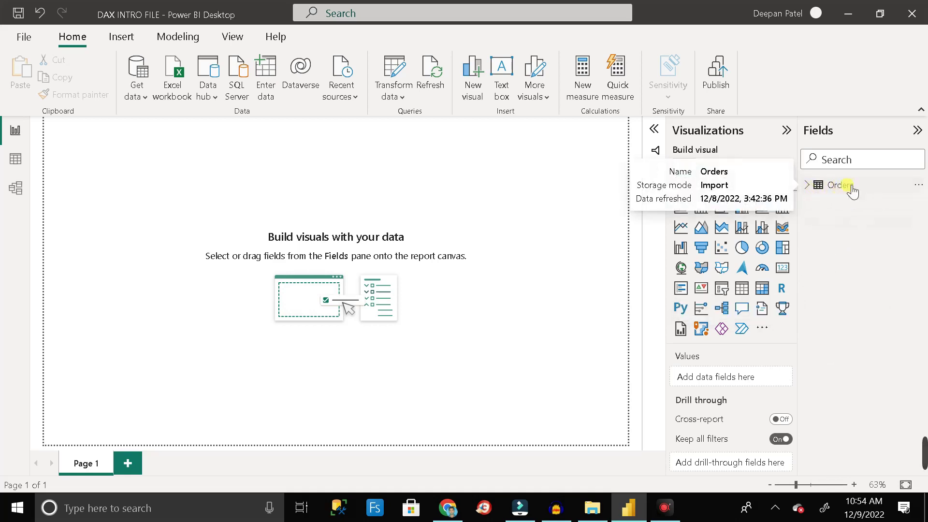
left_click(20, 161)
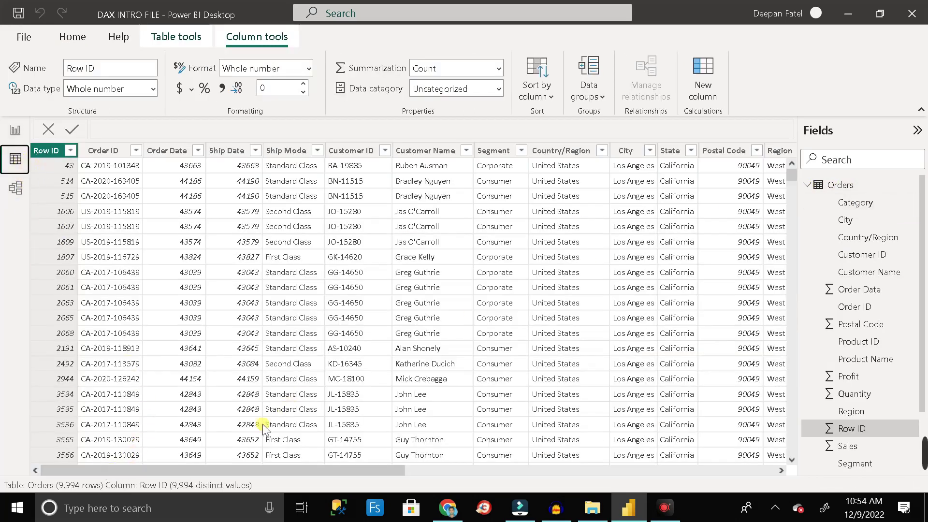
left_click_drag(200, 467, 597, 473)
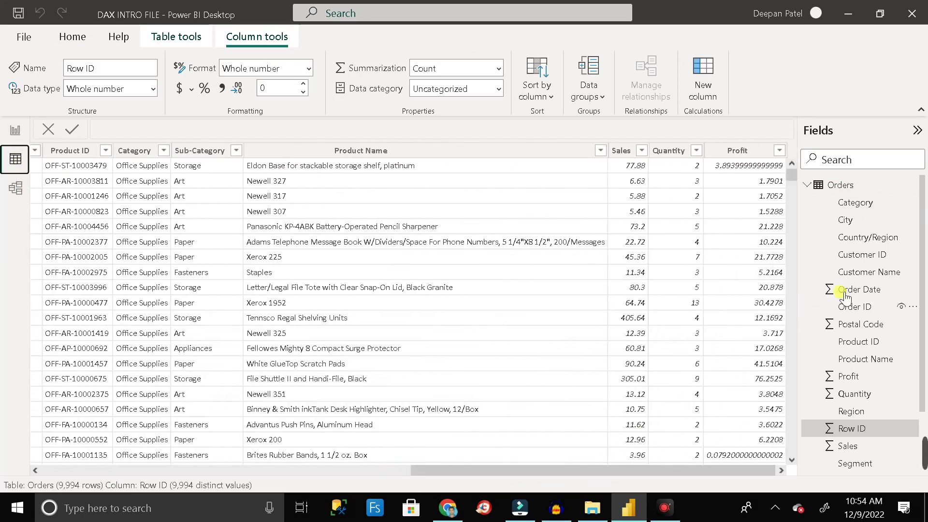
left_click(672, 153)
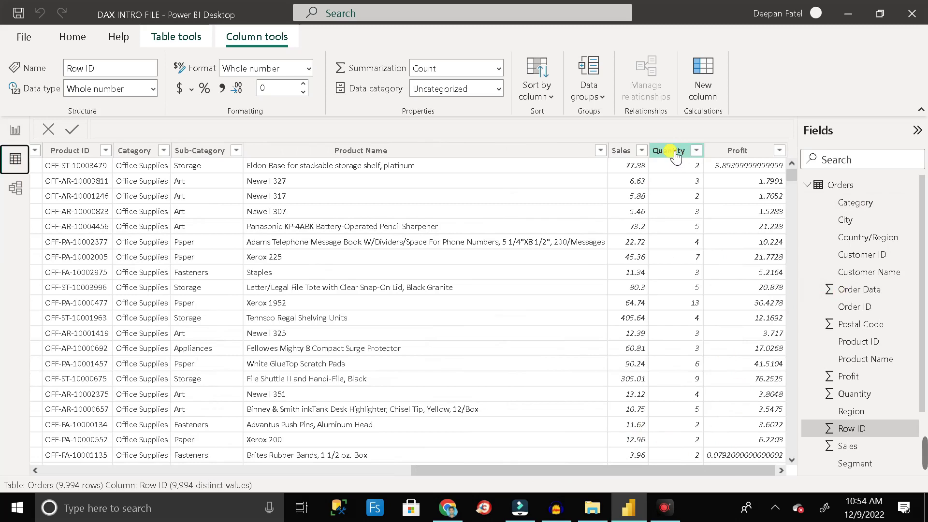
left_click(675, 154)
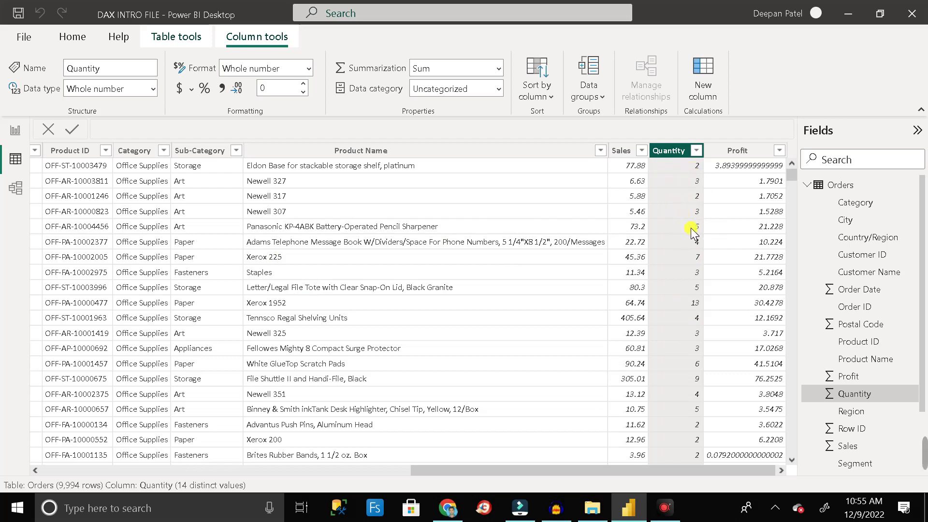
scroll(688, 263, "down", 1)
scroll(682, 261, "up", 1)
Step: Add a new calculated column to the Orders table and name it Discount in its formula
left_click(177, 37)
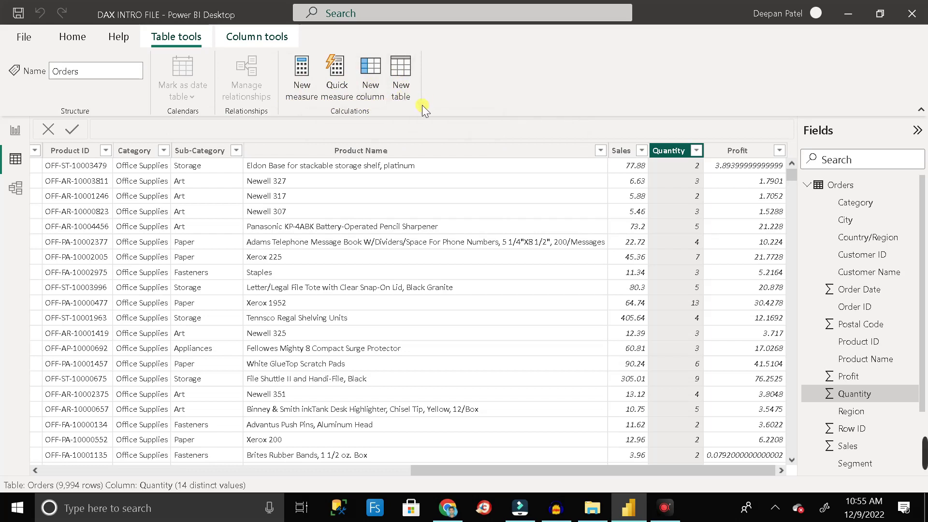
left_click(370, 73)
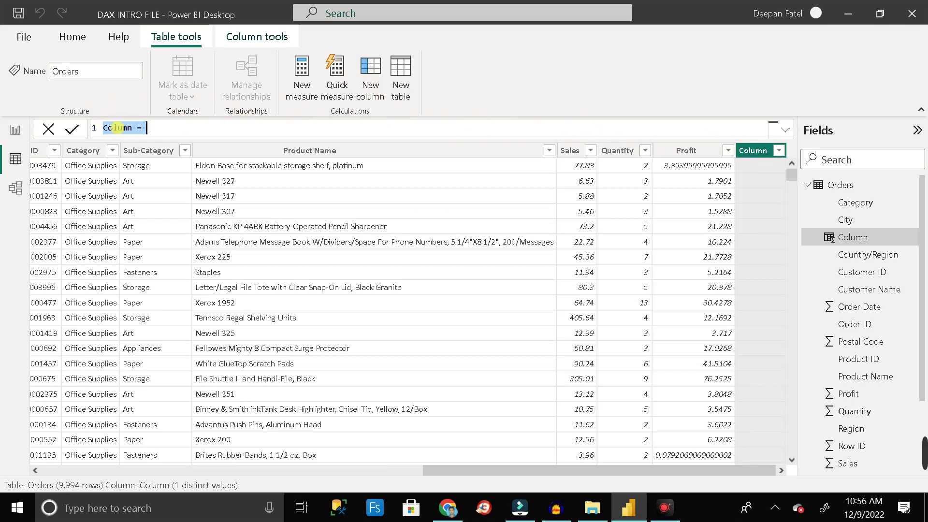
left_click(132, 128)
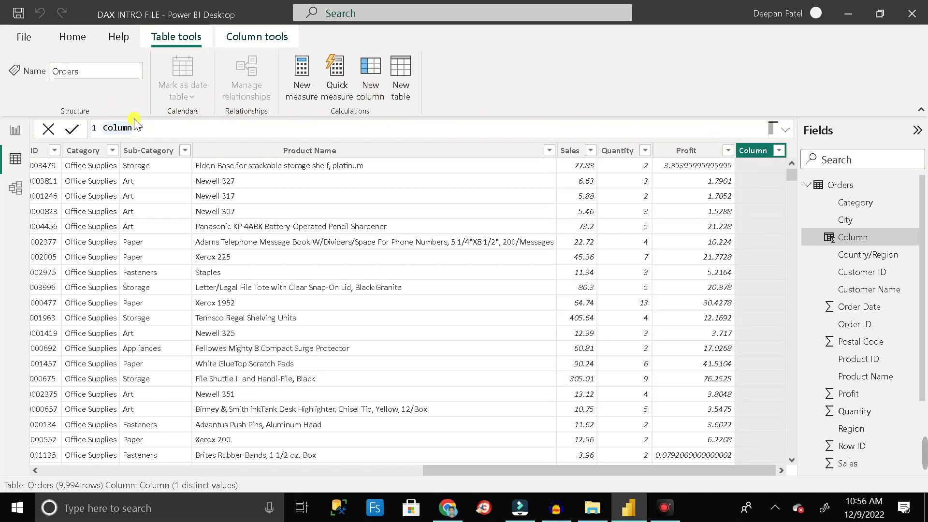
key("BackSpace")
key("BackSpace")
key("BackSpace")
key("BackSpace")
key("BackSpace")
key("BackSpace")
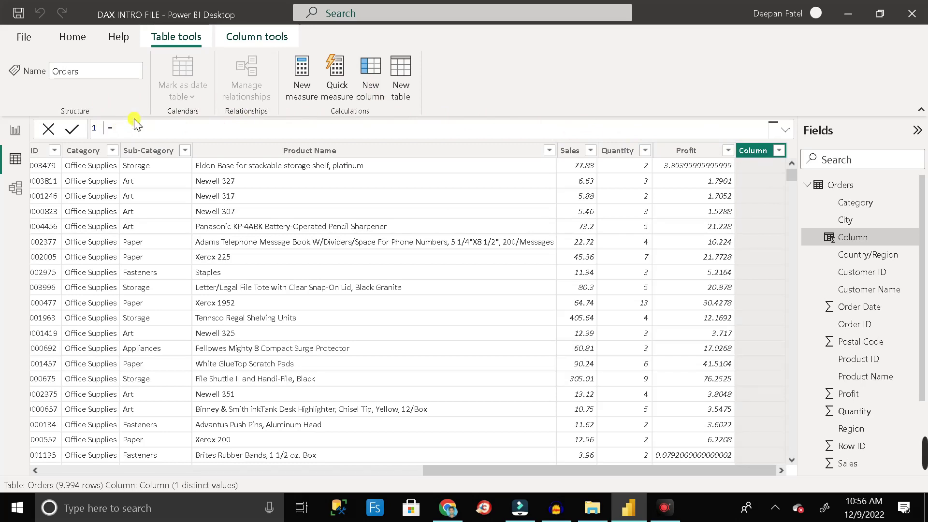
key("Caps_Lock")
type("D")
key("Caps_Lock")
type("is ")
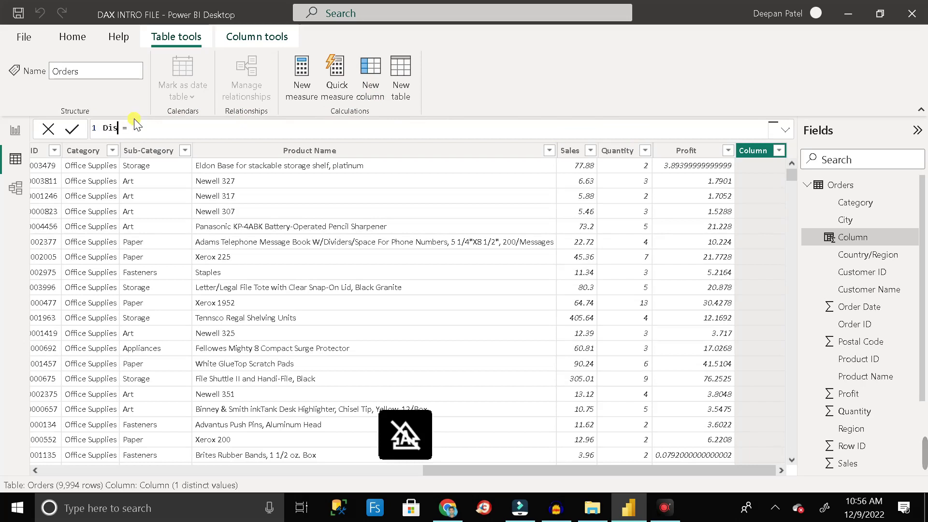
type("count")
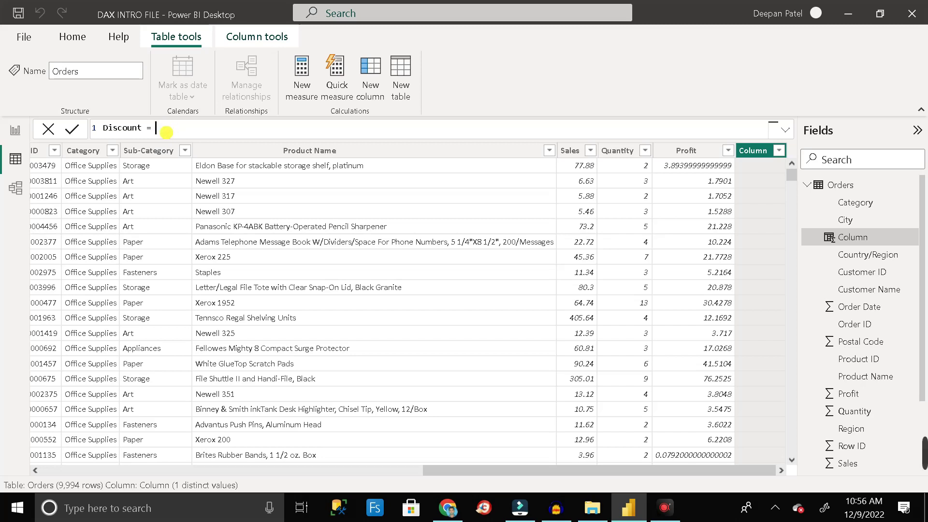
Step: Start the Discount formula with an IF function that tests whether Orders[Quantity] is greater than 5
type("if")
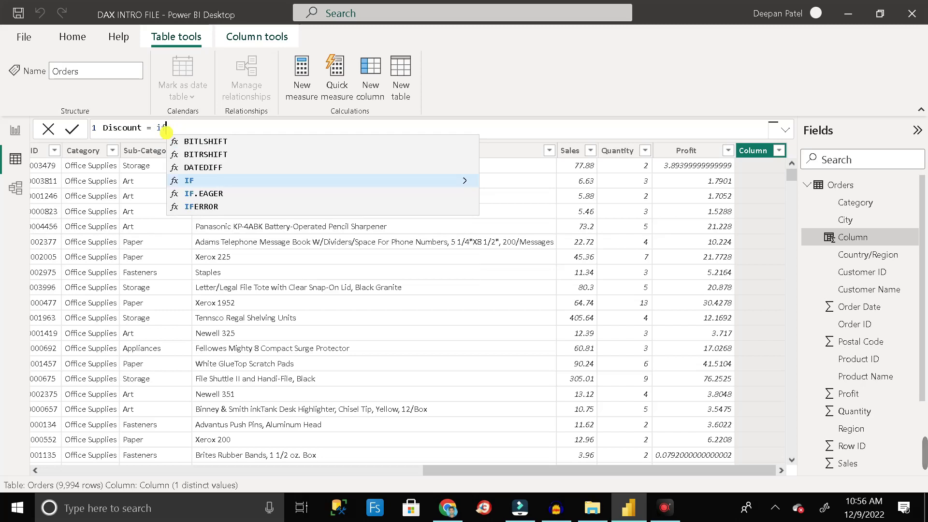
key("Tab")
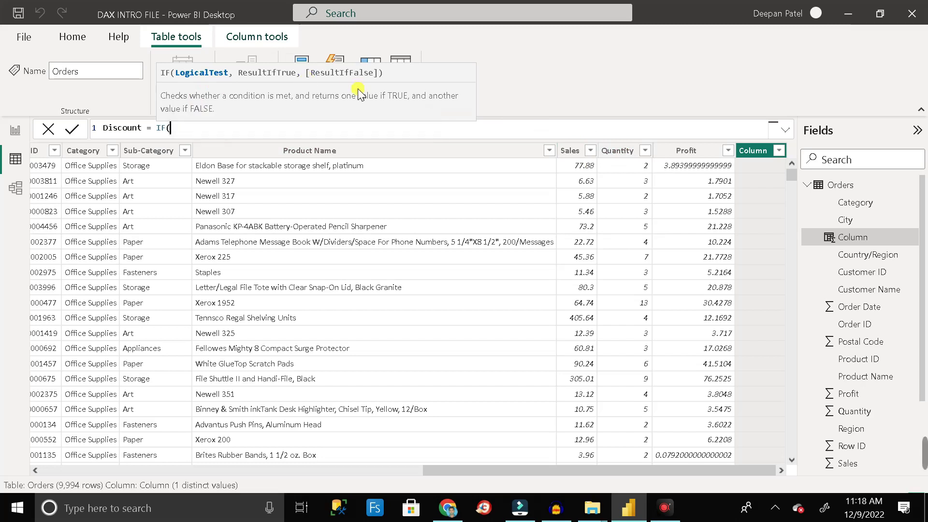
type("quan")
key("BackSpace")
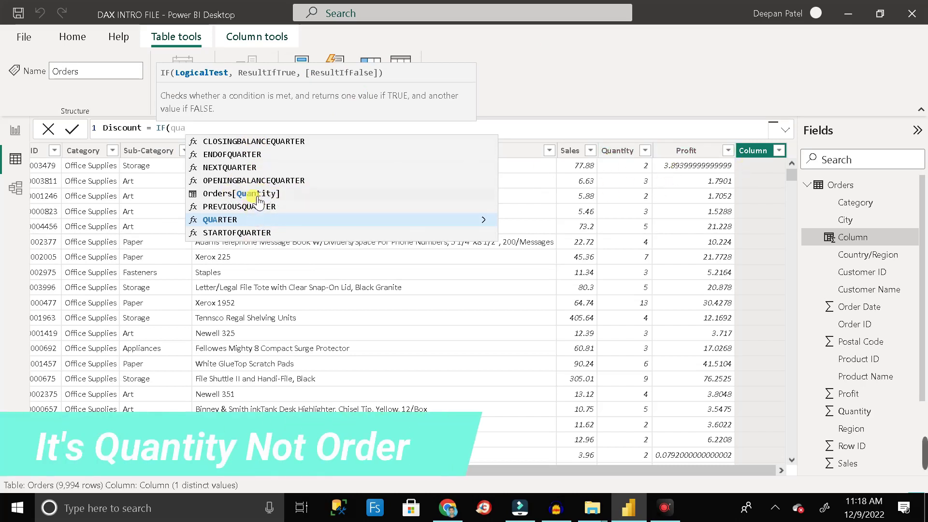
key("Up")
key("Up")
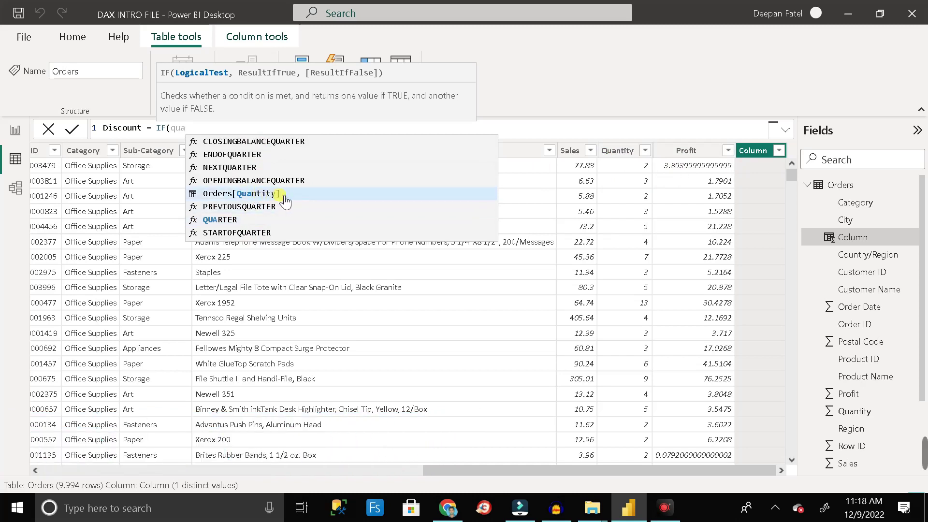
left_click(278, 195)
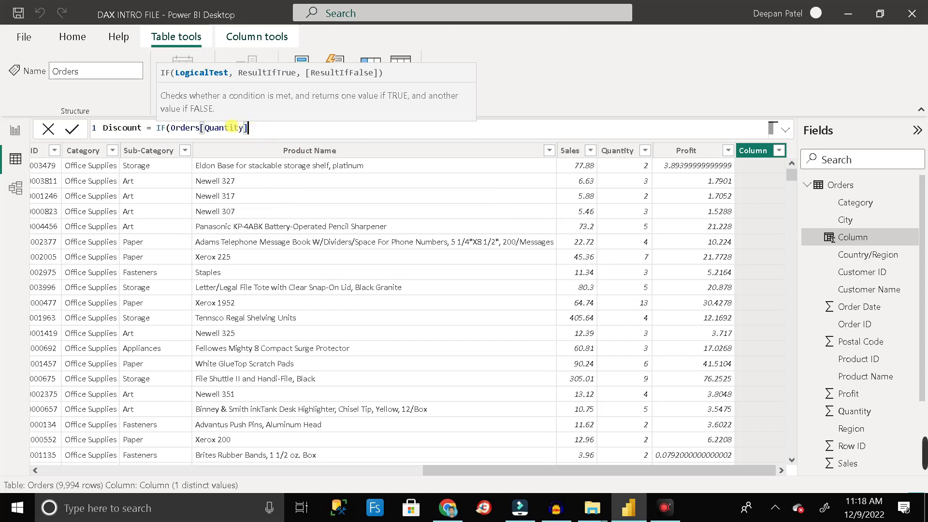
type(">5")
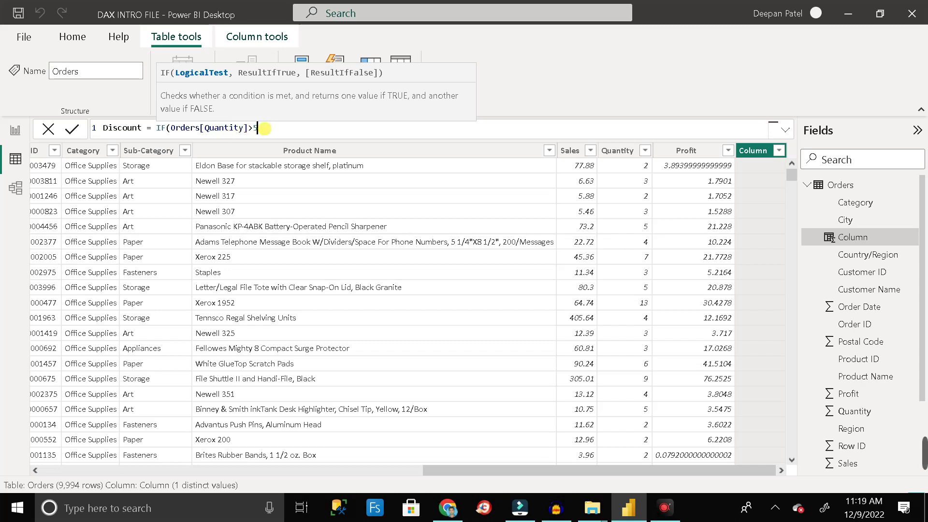
Step: Complete the IF formula with 0.30 as the true result and 0 as the false result, and commit it
type(",0.30,0")
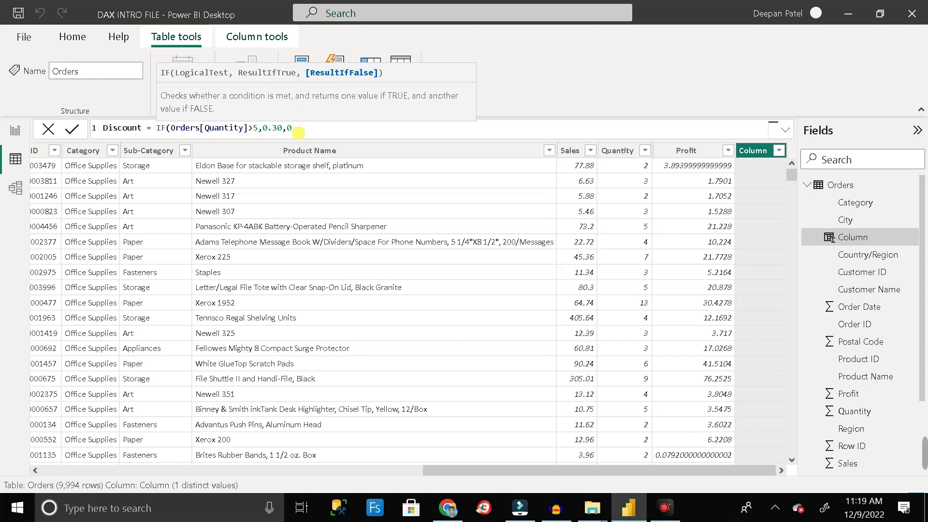
type(")")
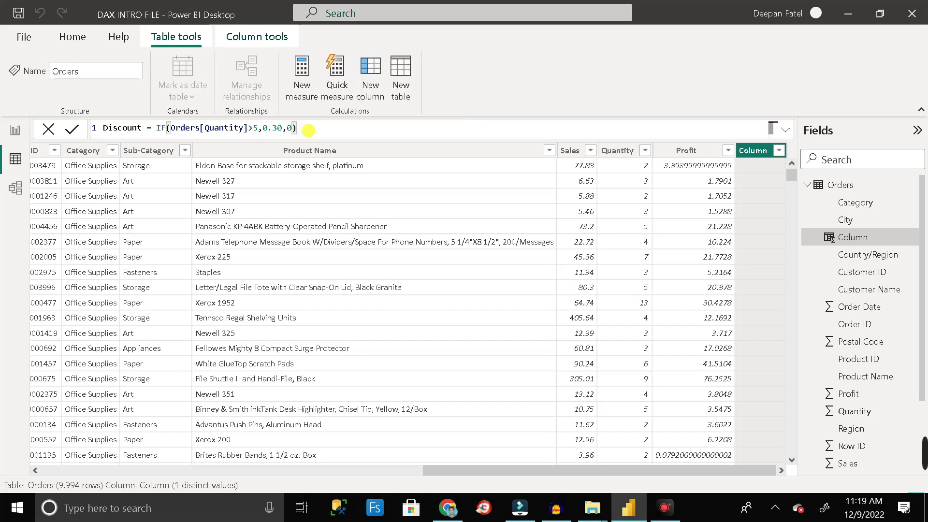
key("Return")
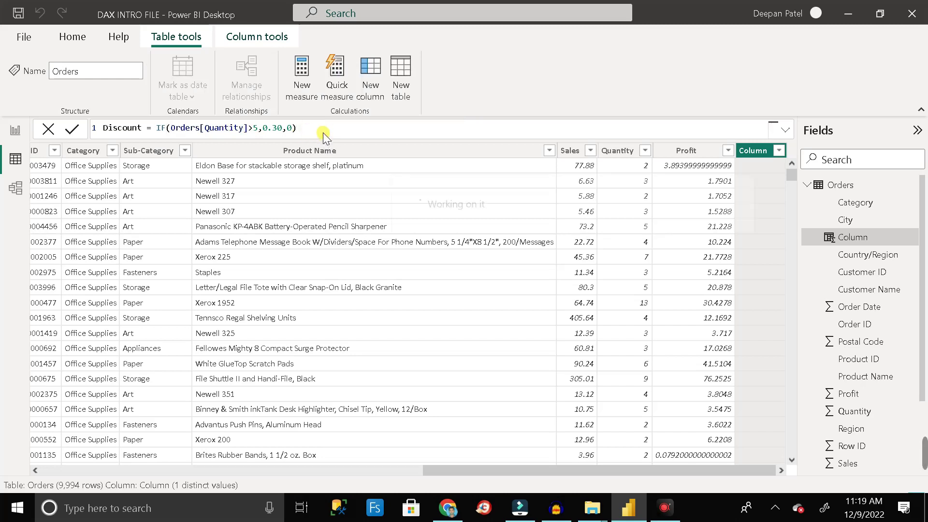
Step: Check the distinct values in the Discount column's filter list, keeping all of them selected
left_click(782, 150)
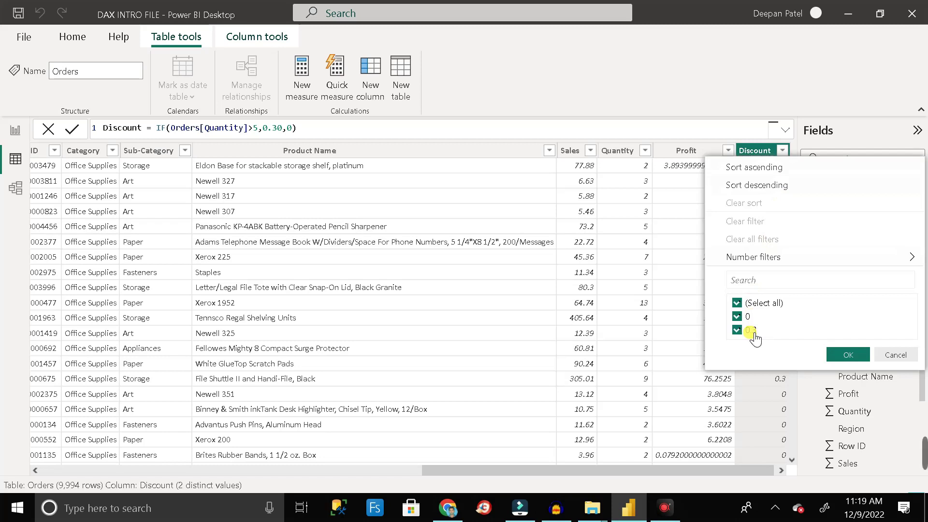
left_click(827, 356)
left_click_drag(387, 469, 776, 462)
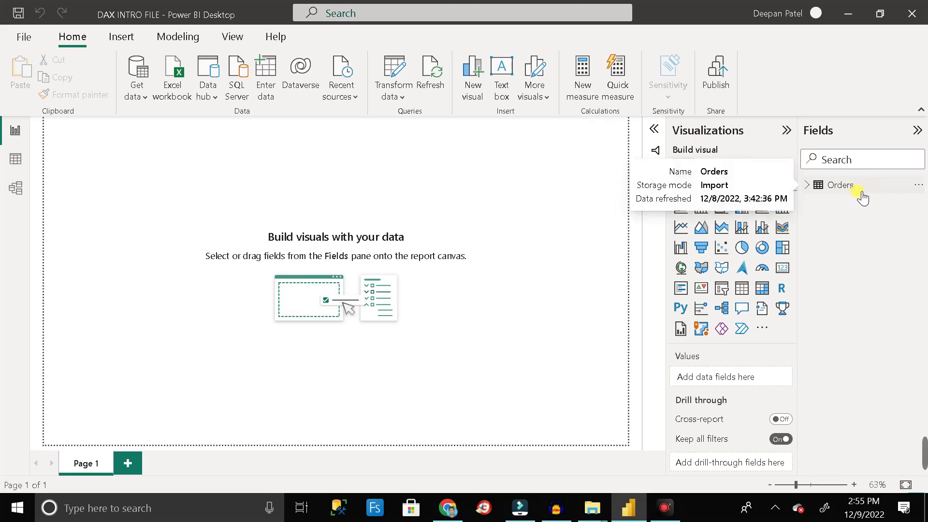
Step: Open the Orders table in the data view and select its Sales column
left_click(18, 162)
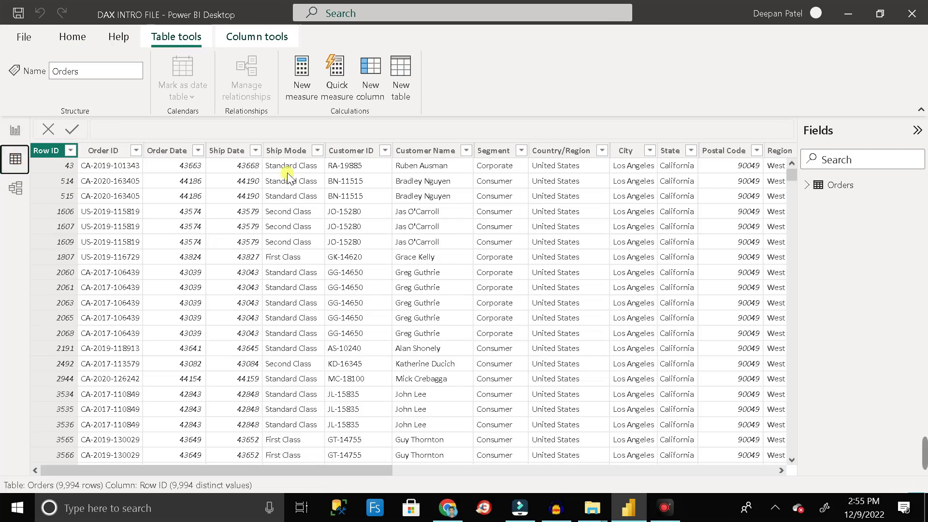
left_click(837, 185)
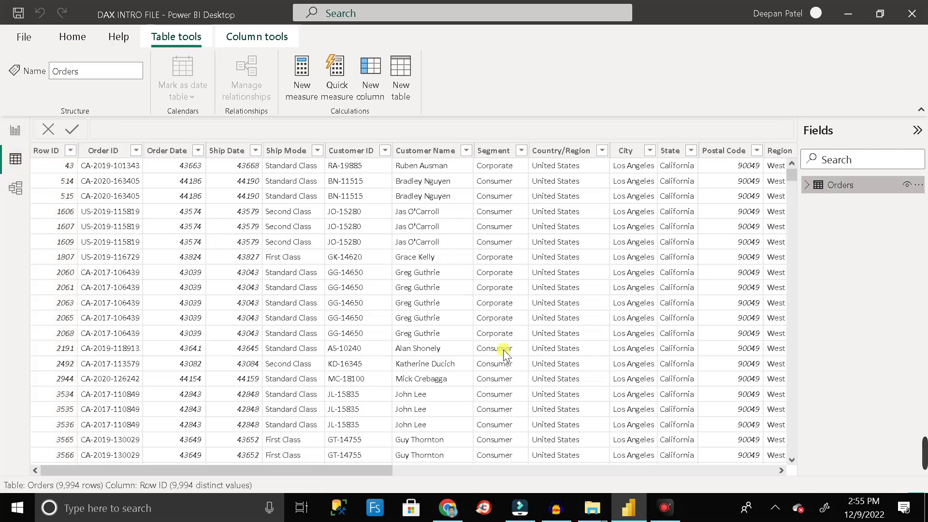
left_click_drag(294, 474, 678, 473)
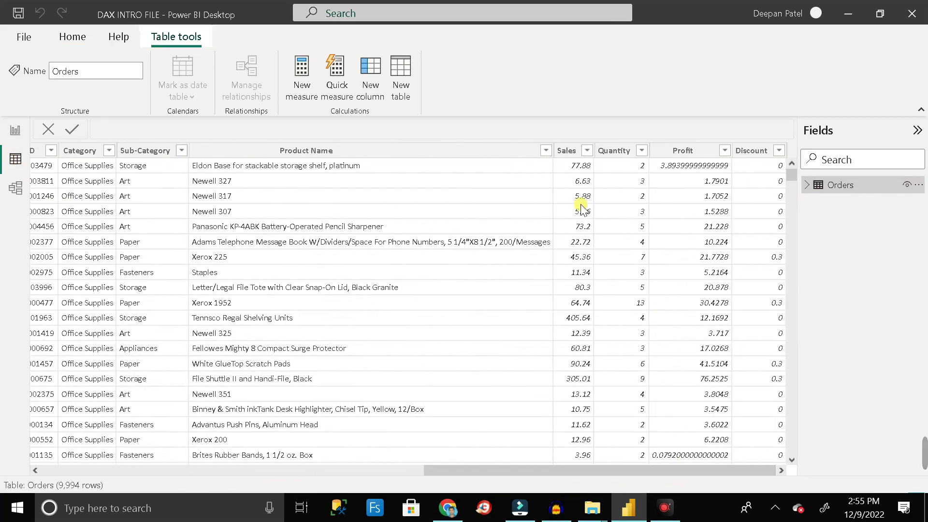
left_click(571, 152)
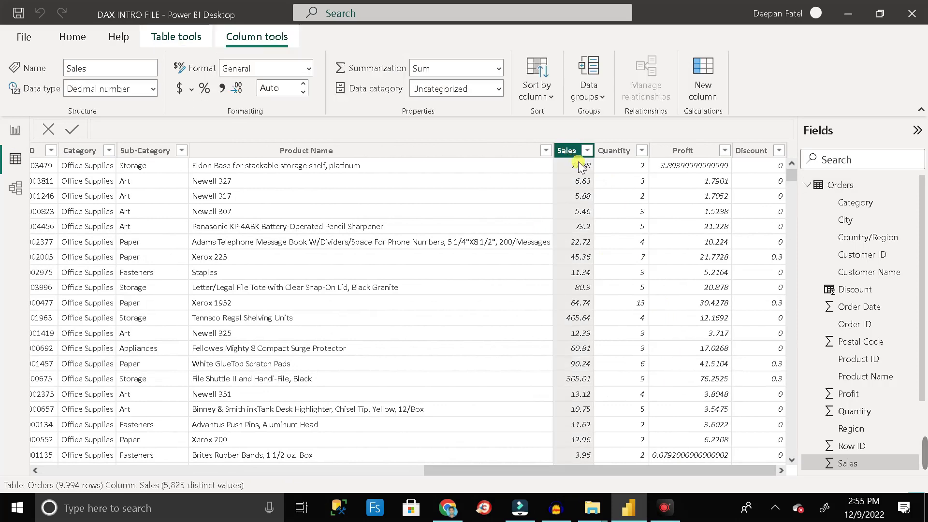
Step: Review the Sales column's distinct values in its filter list and its rows, leaving every value selected
left_click(587, 151)
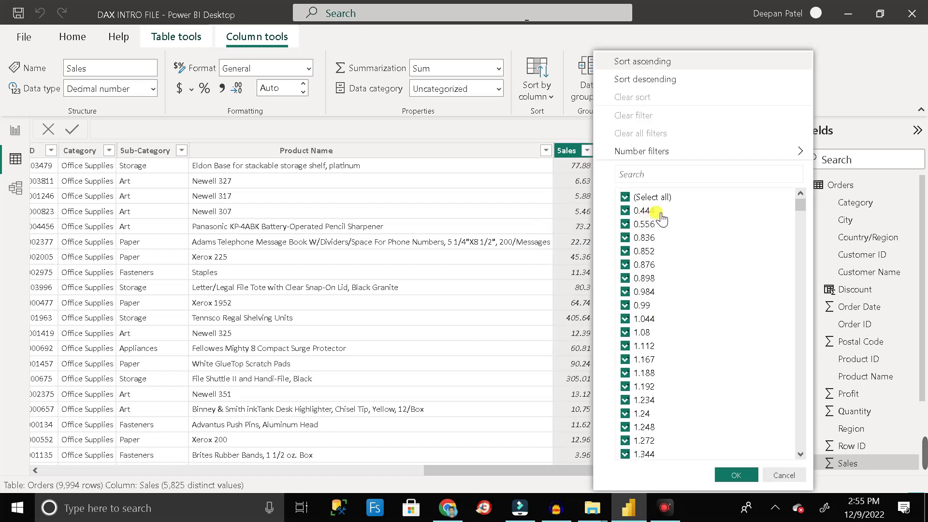
left_click_drag(799, 204, 817, 450)
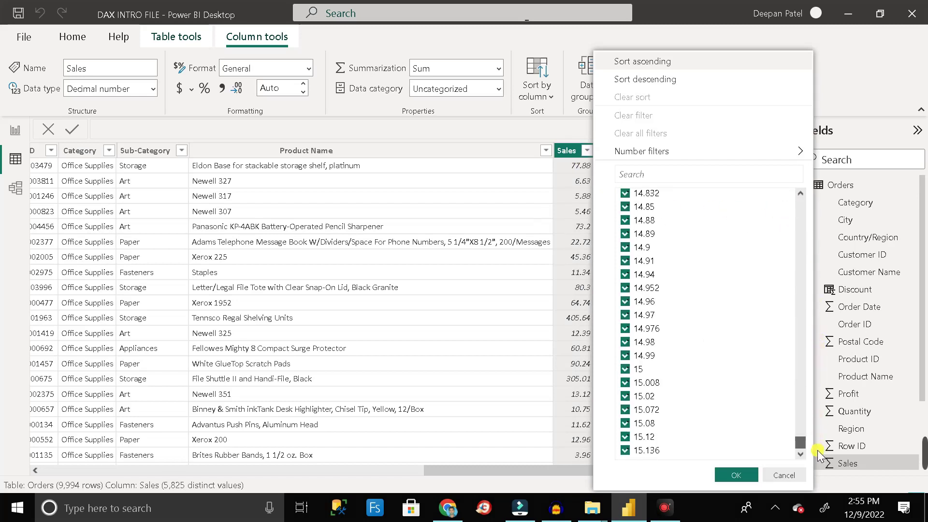
left_click(735, 475)
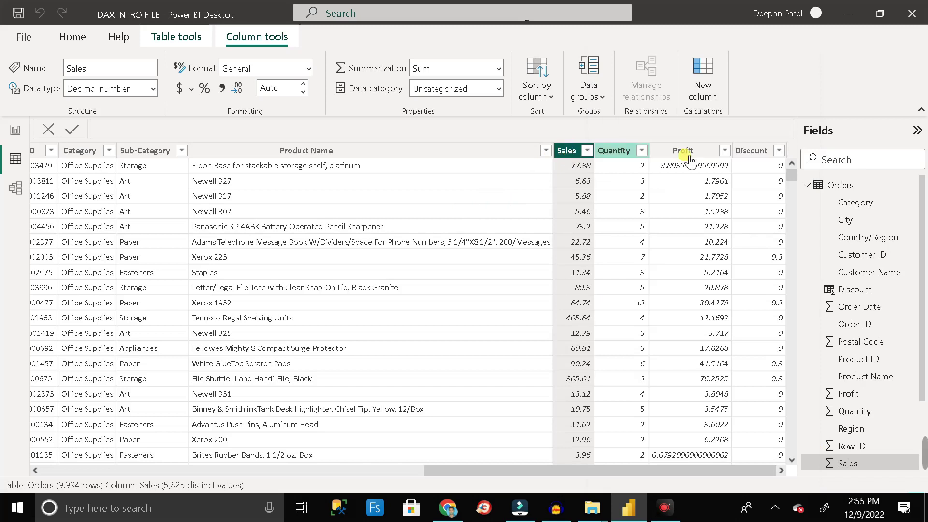
mouse_move(846, 193)
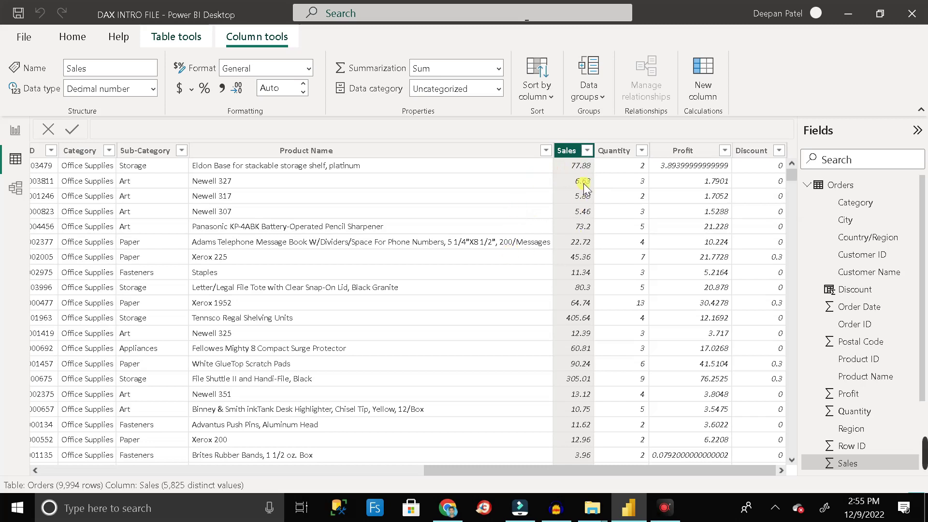
scroll(579, 261, "down", 2)
scroll(578, 262, "up", 2)
Step: Create a new calculated table and name it Conditional_Table in its formula
left_click(808, 188)
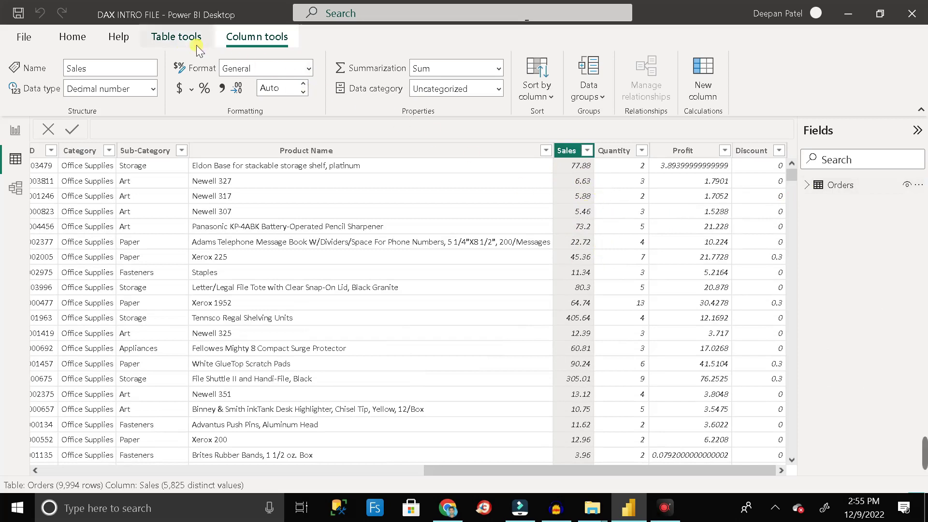
left_click(175, 38)
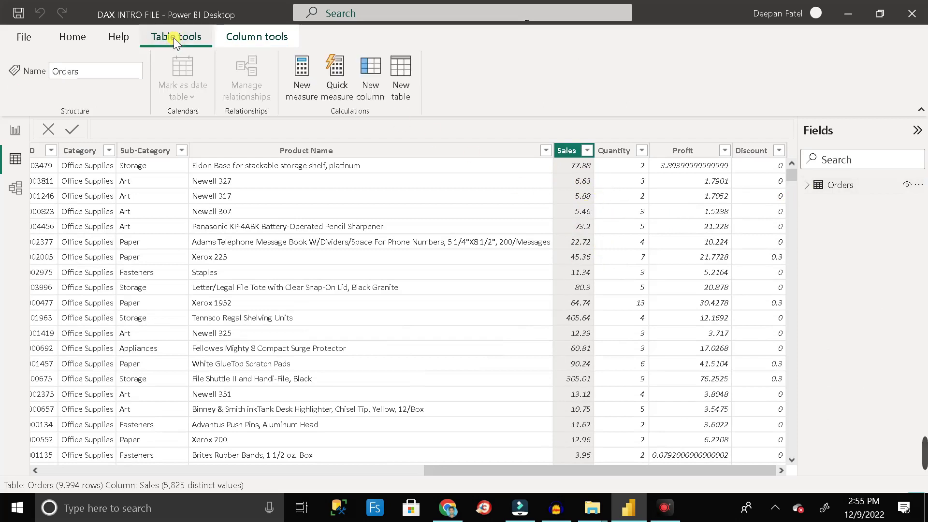
left_click(402, 76)
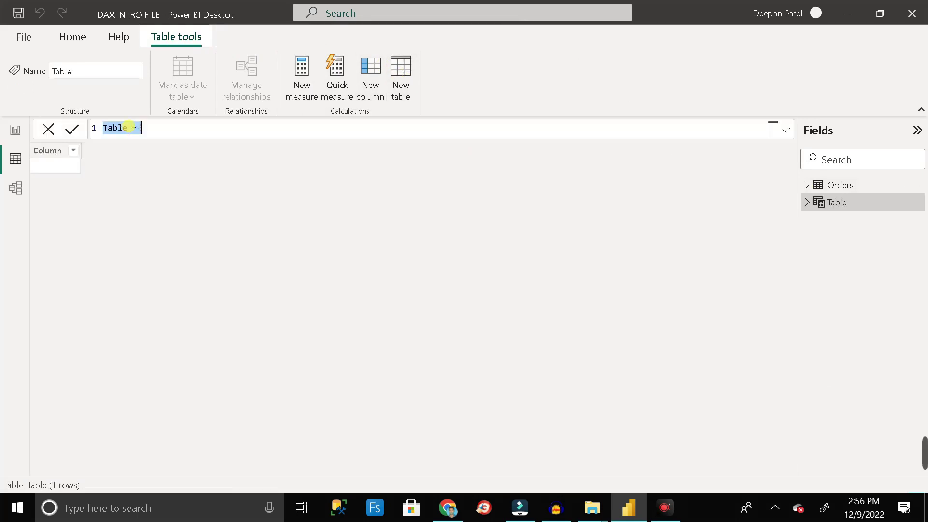
left_click(127, 128)
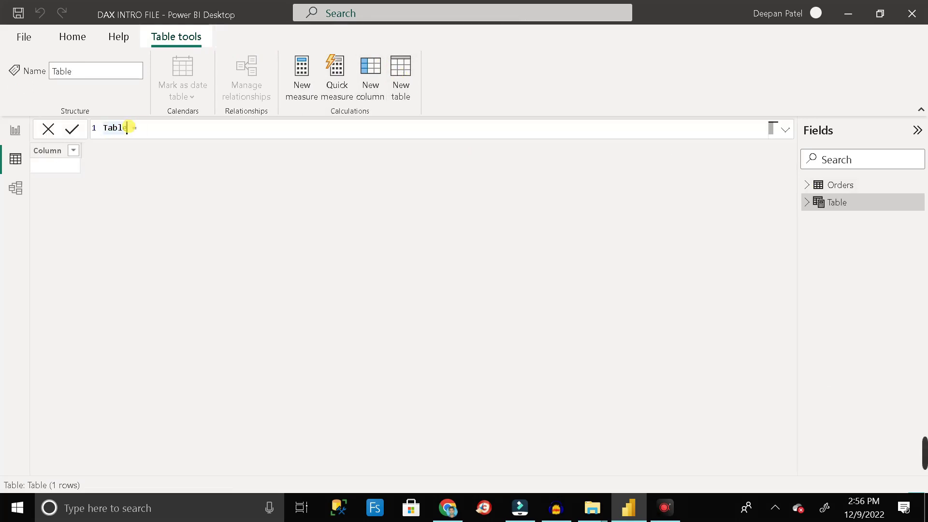
key("BackSpace")
key("BackSpace")
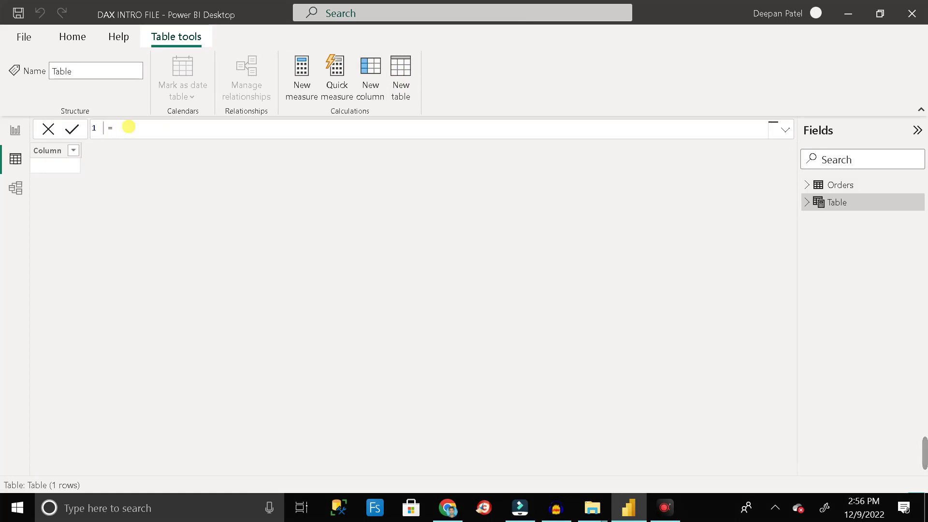
type("Conditional_Table")
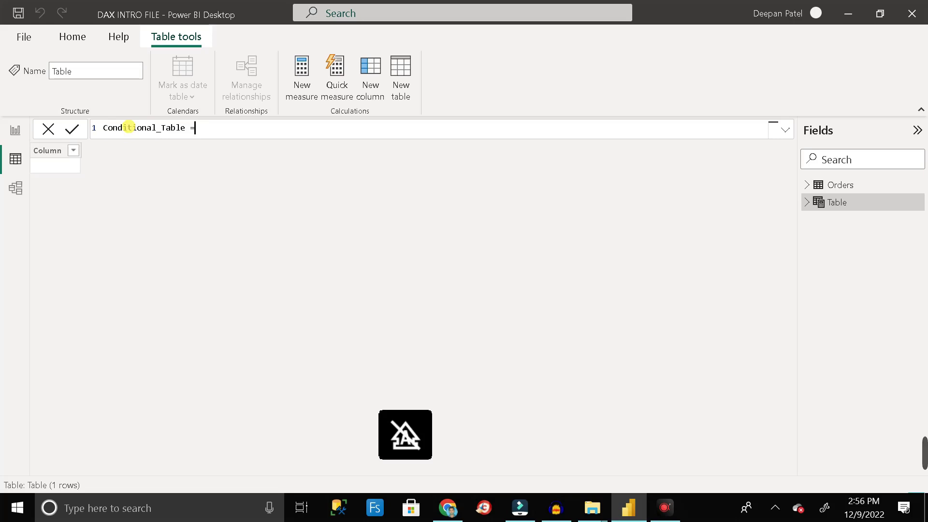
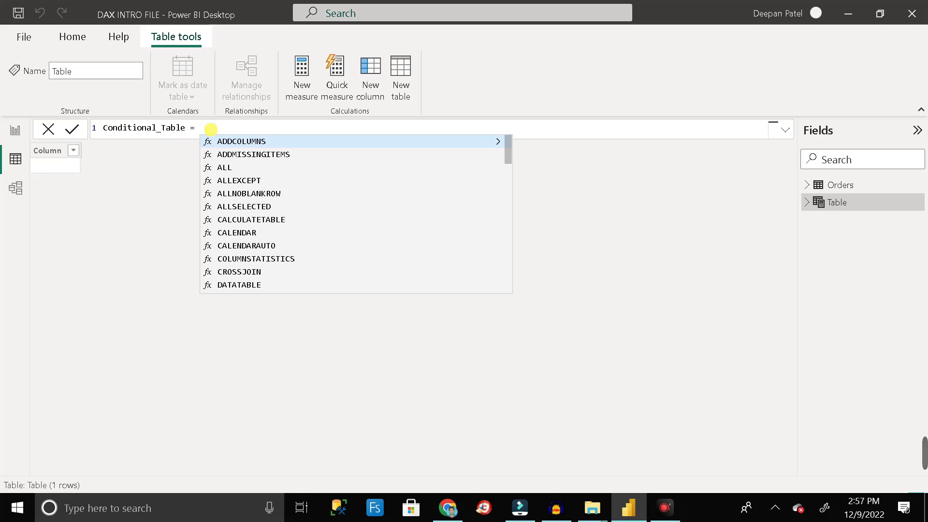
Step: Start the Conditional_Table formula with the CALCULATETABLE function and give Orders as its table argument
type("cal")
key("Down")
key("Up")
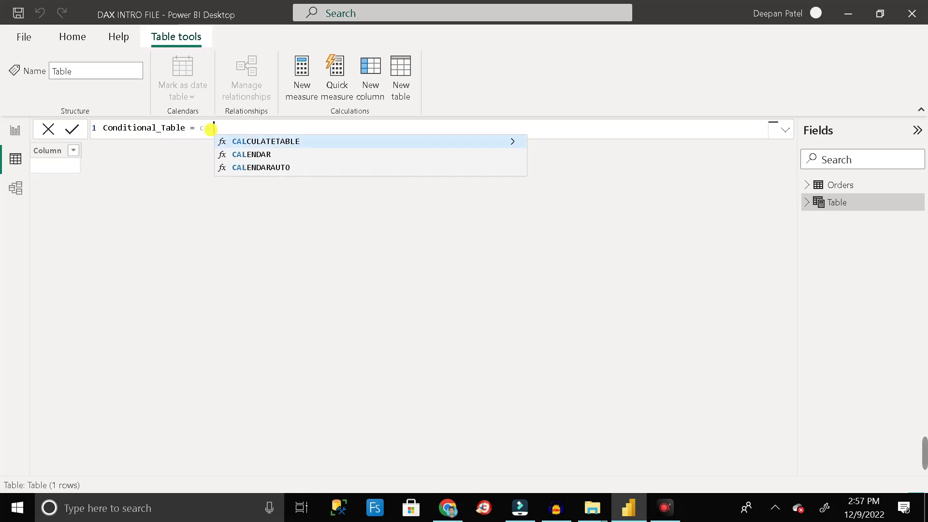
key("Tab")
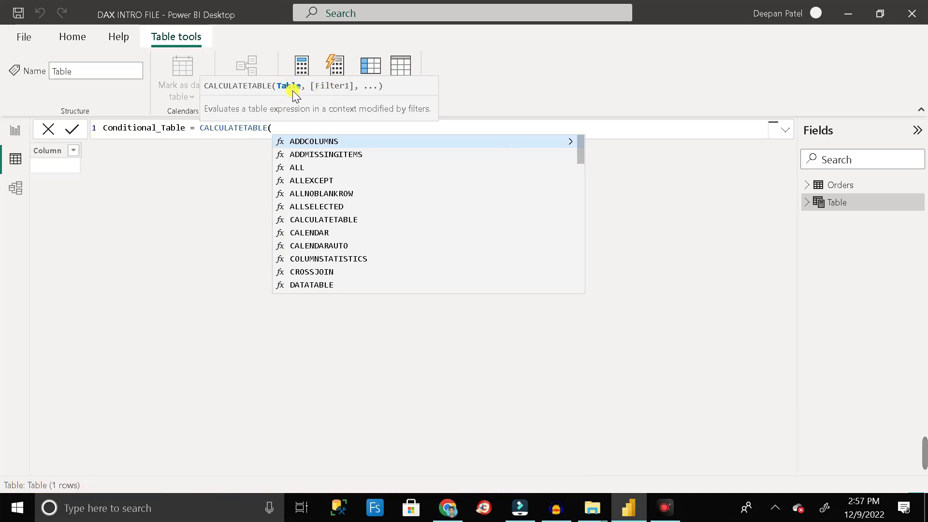
type("ord")
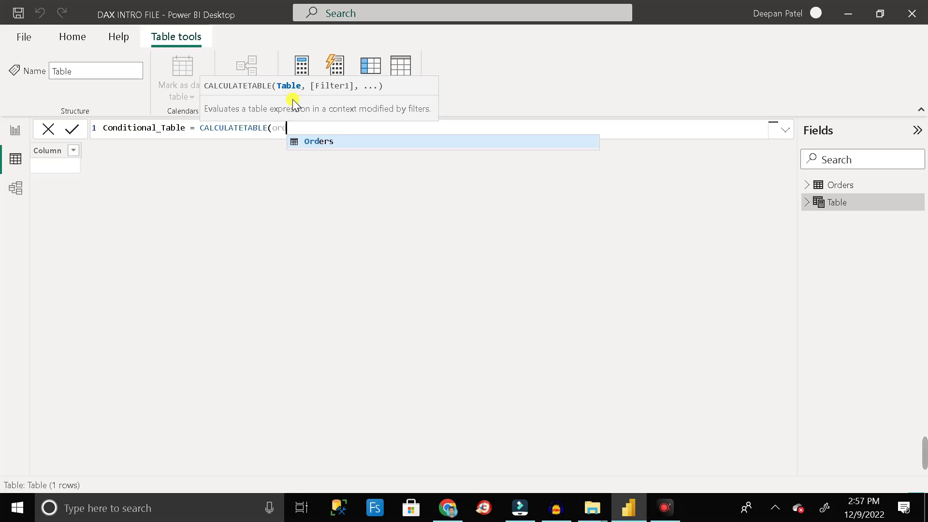
type("ers")
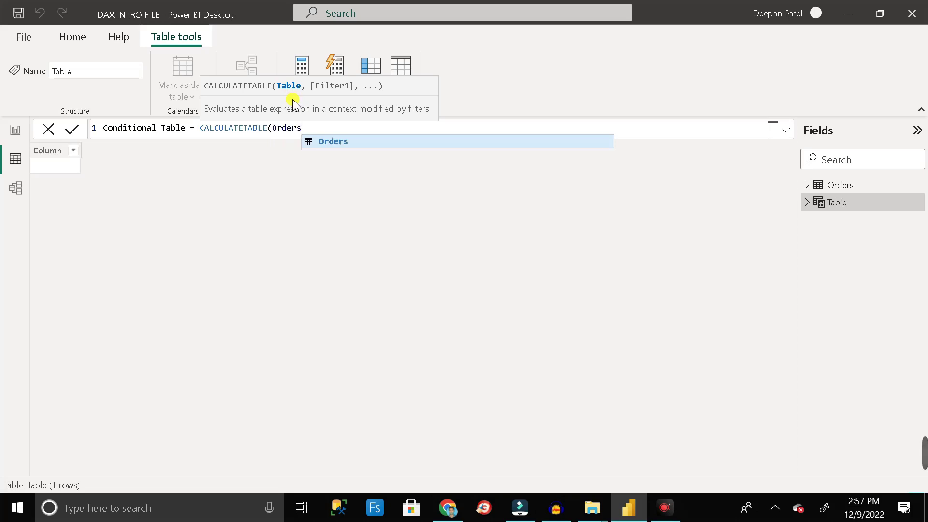
type(",")
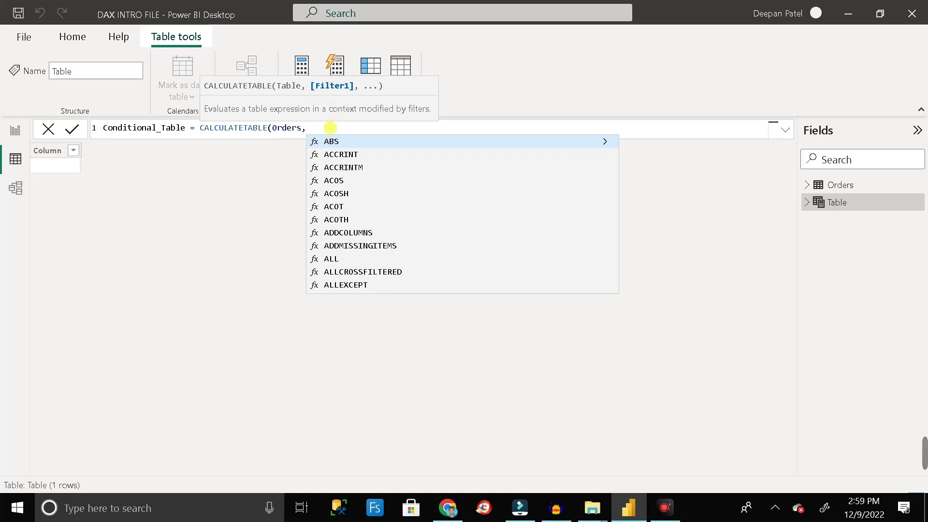
Step: Add the filter Orders[Sales]>10 to the CALCULATETABLE formula, close the parenthesis and commit it
type("sales")
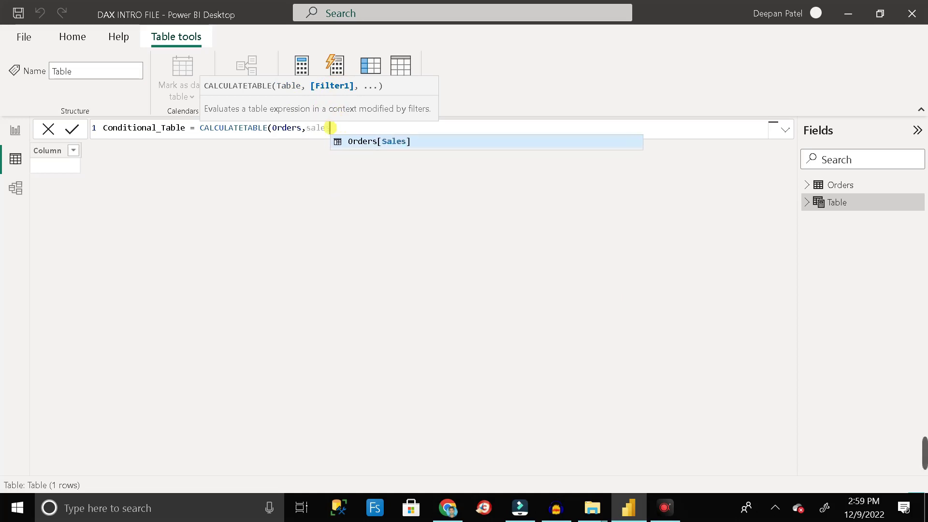
key("Tab")
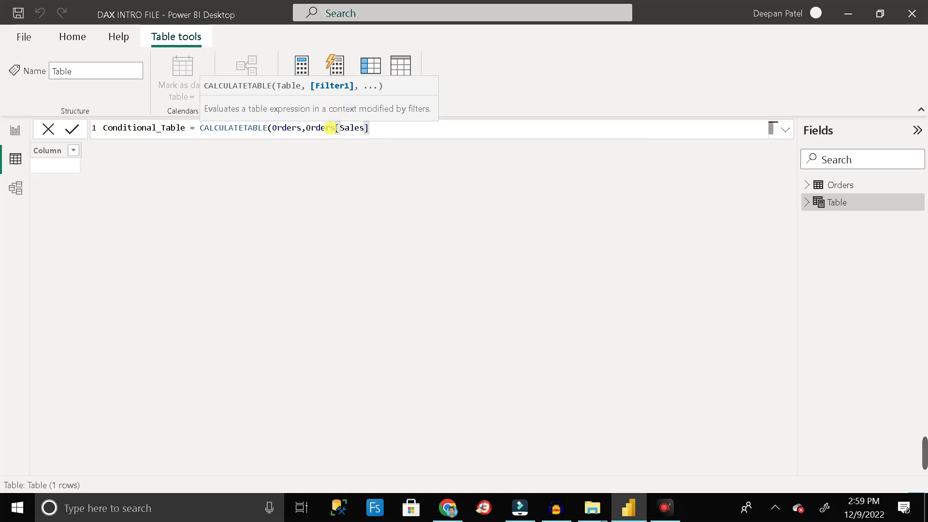
type(">10")
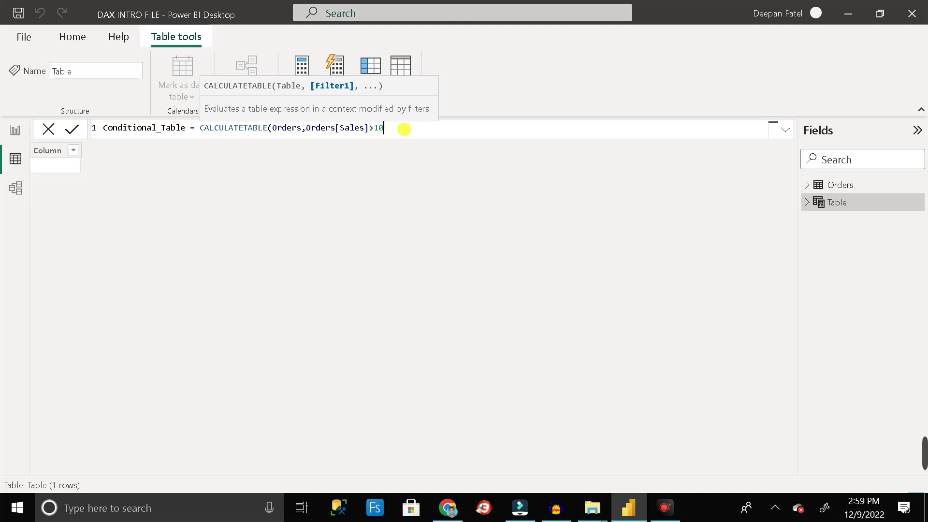
type(")")
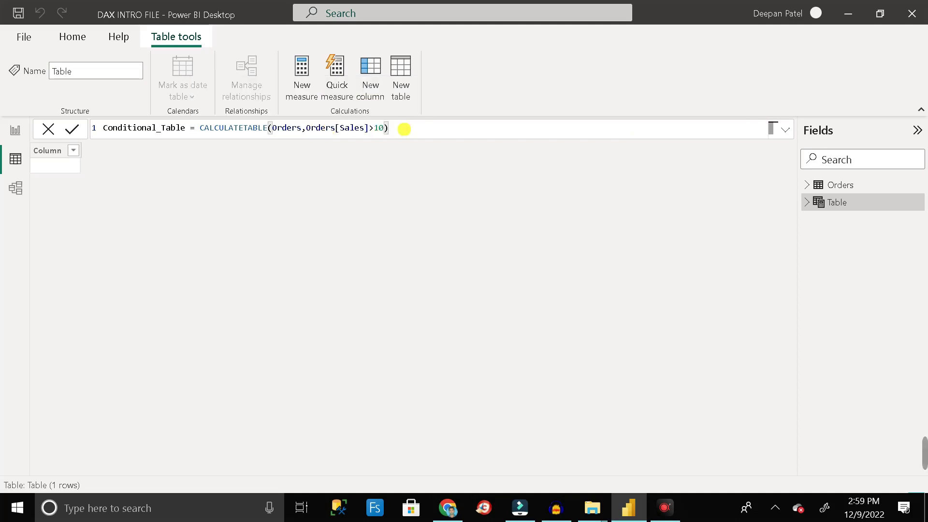
key("Return")
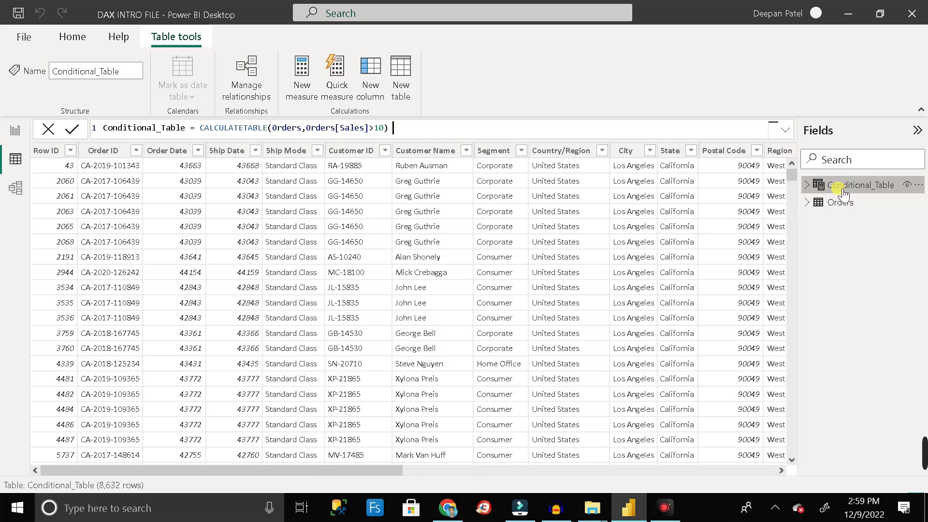
Step: Check the distinct values in Conditional_Table's Sales filter list, keeping all of them selected
mouse_move(853, 189)
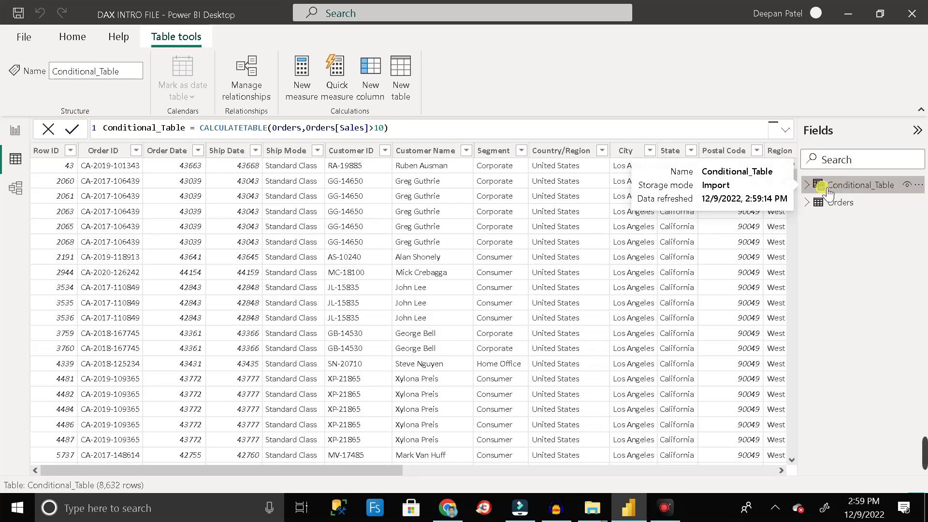
left_click_drag(223, 475, 557, 459)
left_click(604, 154)
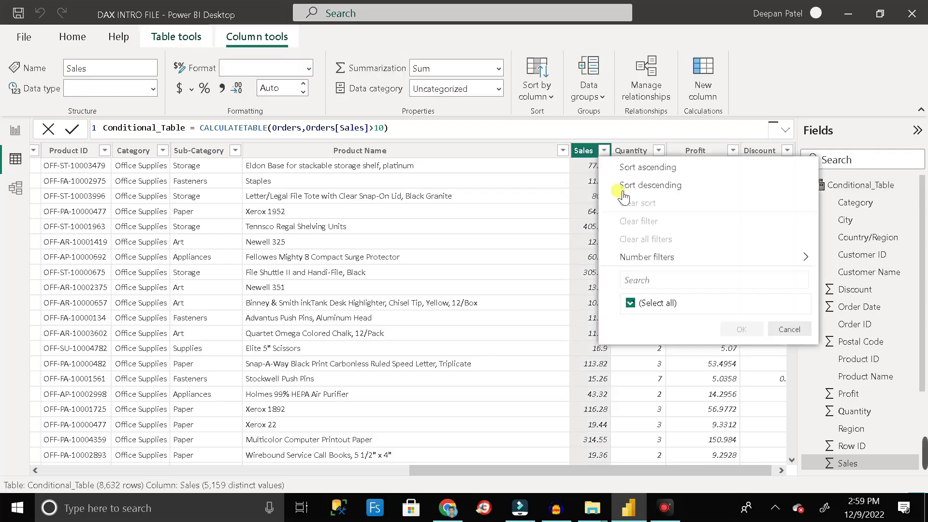
scroll(709, 397, "down", 2)
scroll(715, 436, "up", 2)
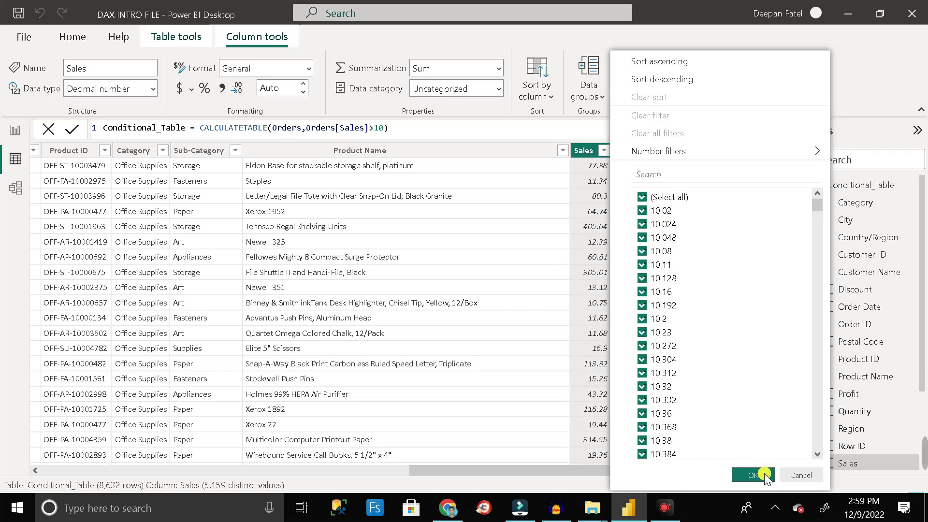
left_click(754, 475)
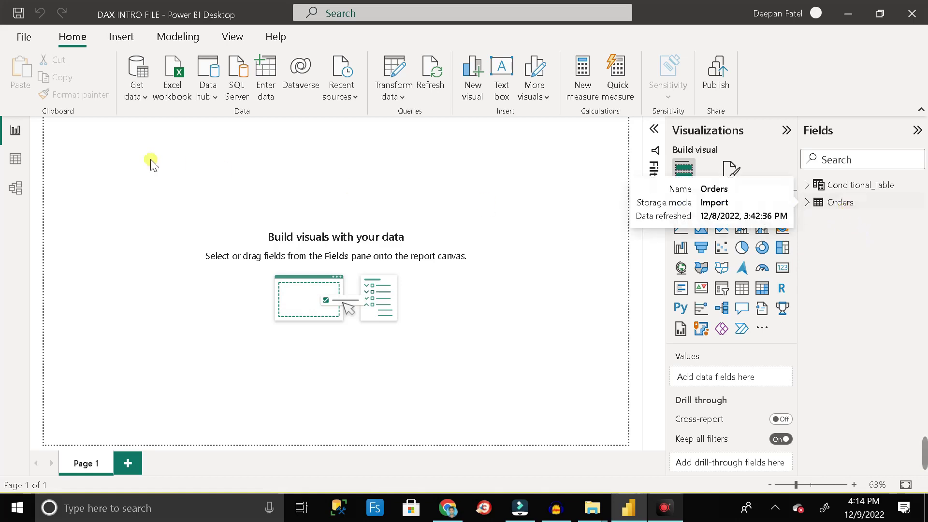
Step: Open the Orders table in the data view and examine its Sales, Quantity, Profit and Discount columns
left_click(16, 162)
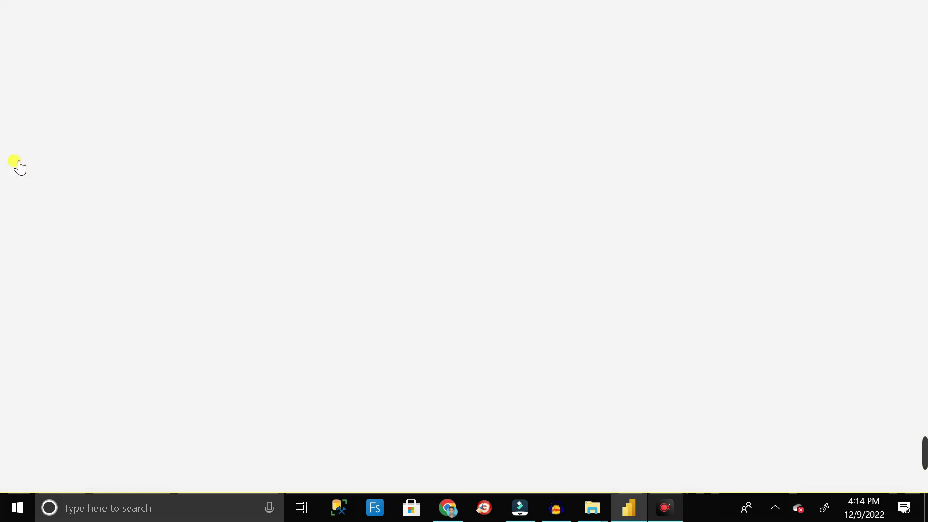
left_click(843, 204)
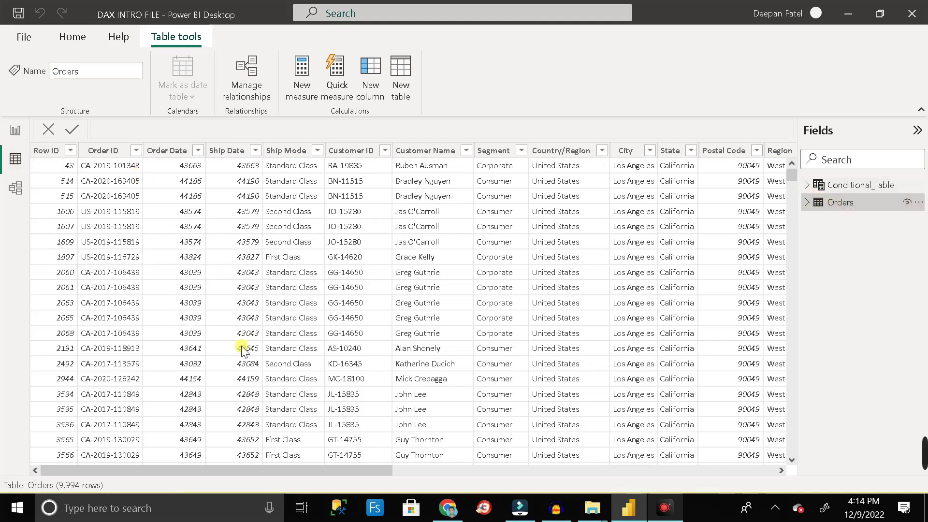
left_click_drag(195, 472, 597, 474)
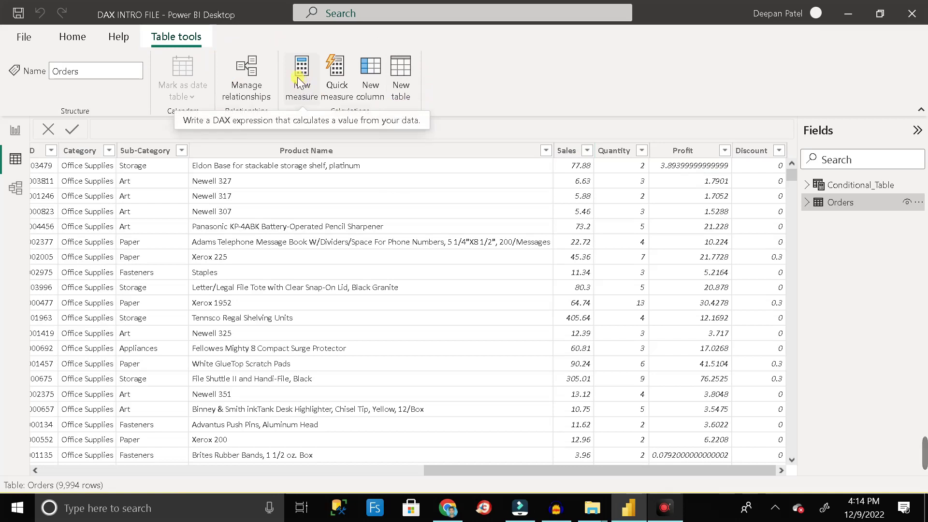
Step: From the report view, create a new measure in the Orders table and name it Total_Profit
left_click(16, 130)
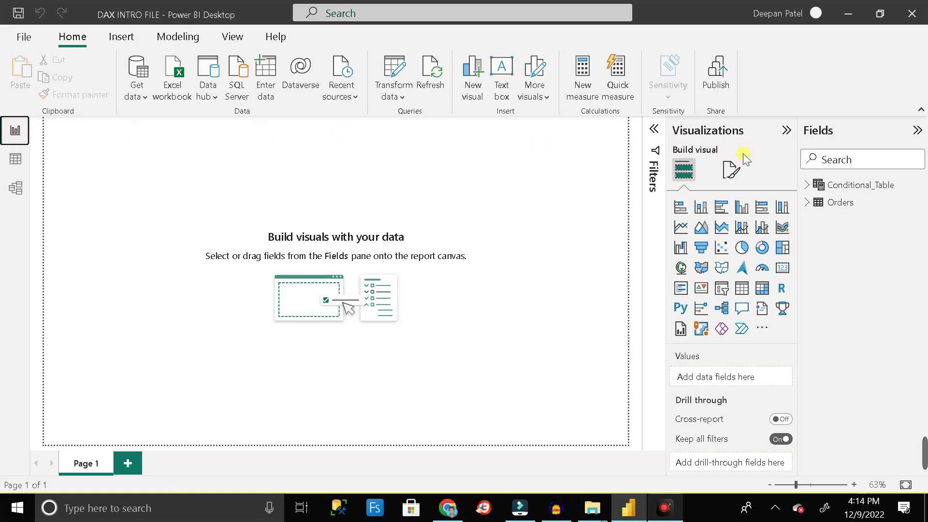
left_click(842, 204)
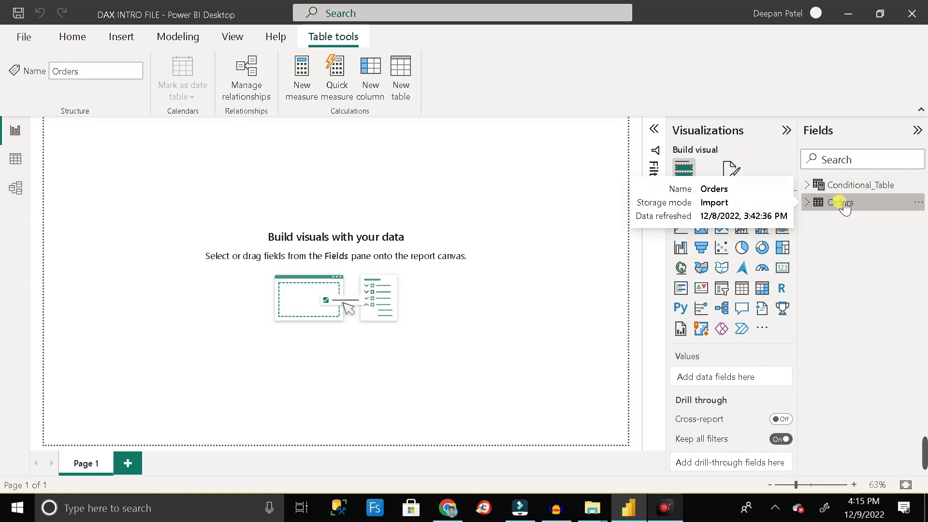
right_click(844, 207)
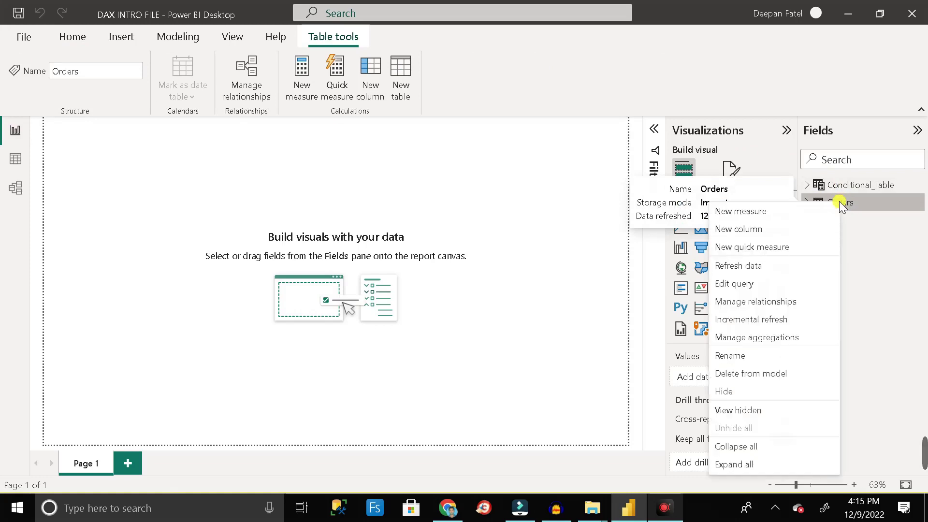
left_click(755, 216)
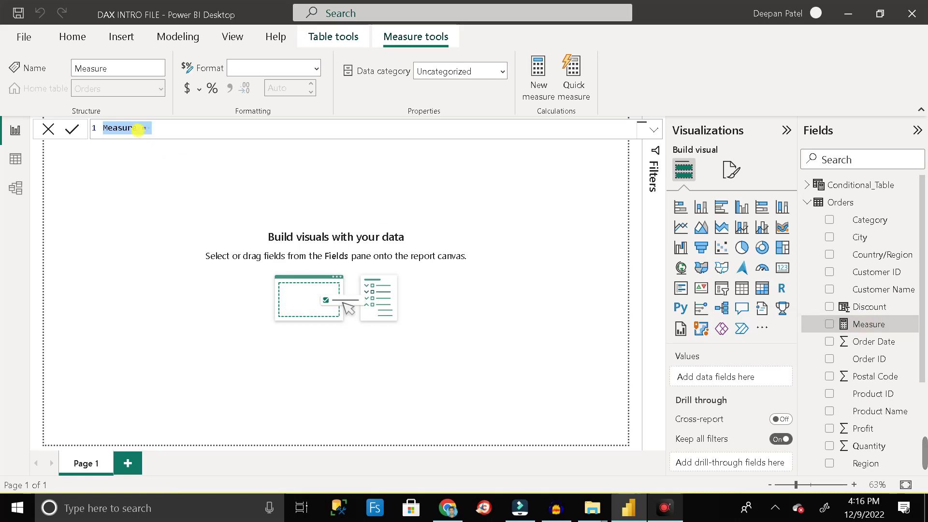
left_click(137, 128)
key("BackSpace")
key("BackSpace")
key("BackSpace")
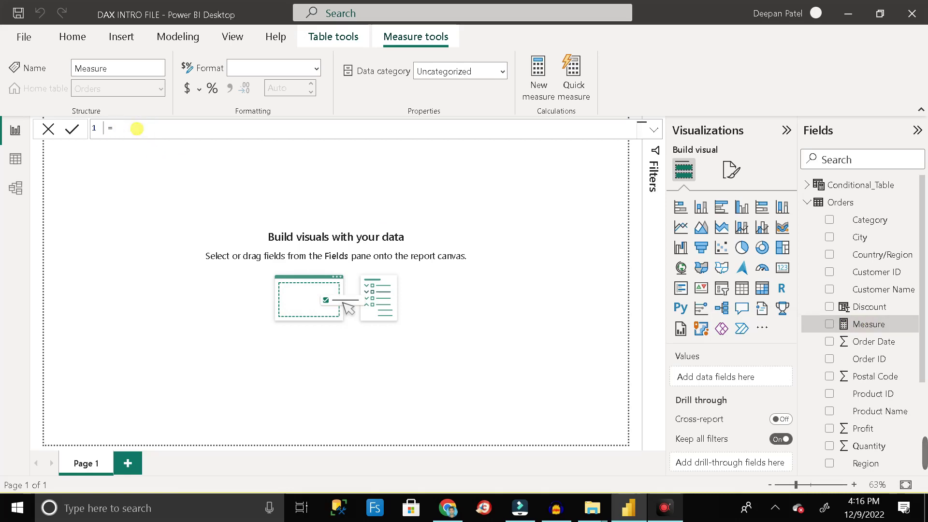
type("Total_Srofit")
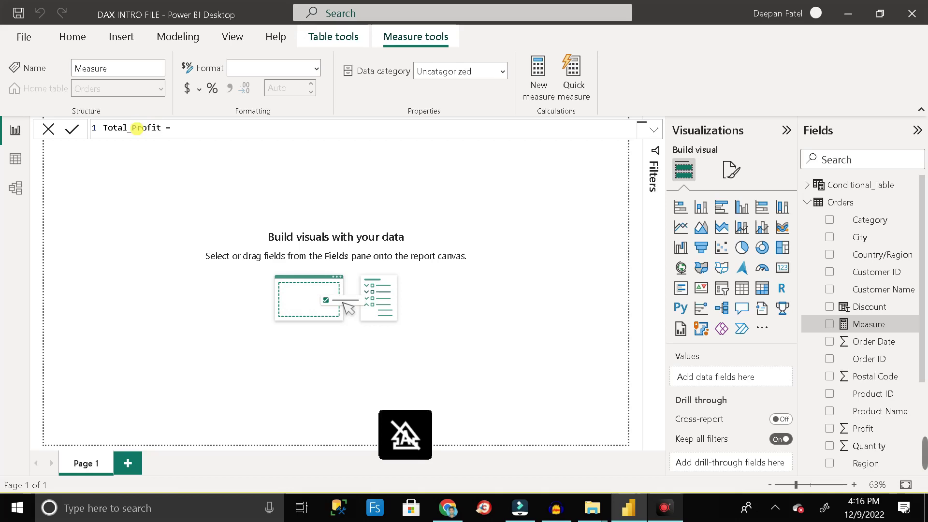
key("Right")
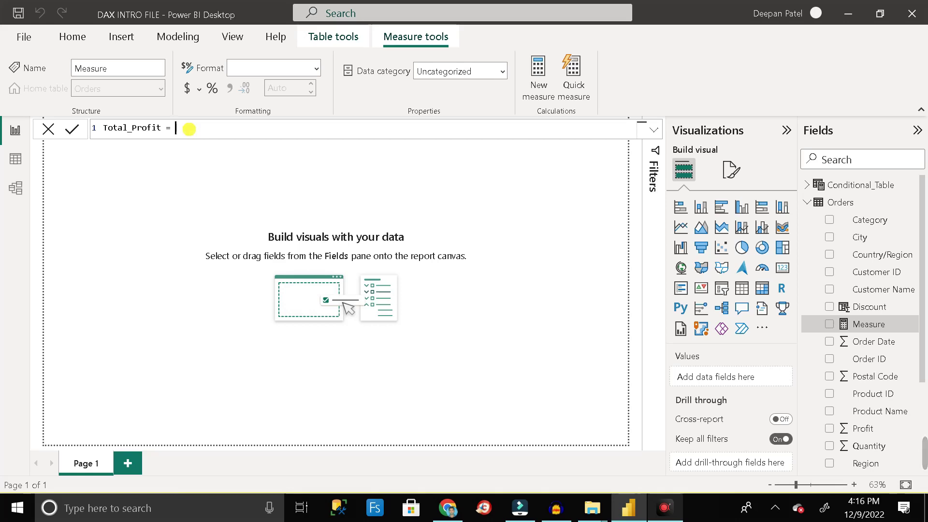
Step: Enter the SUM function in the Total_Profit formula with Orders[Profit] as its column
type("su")
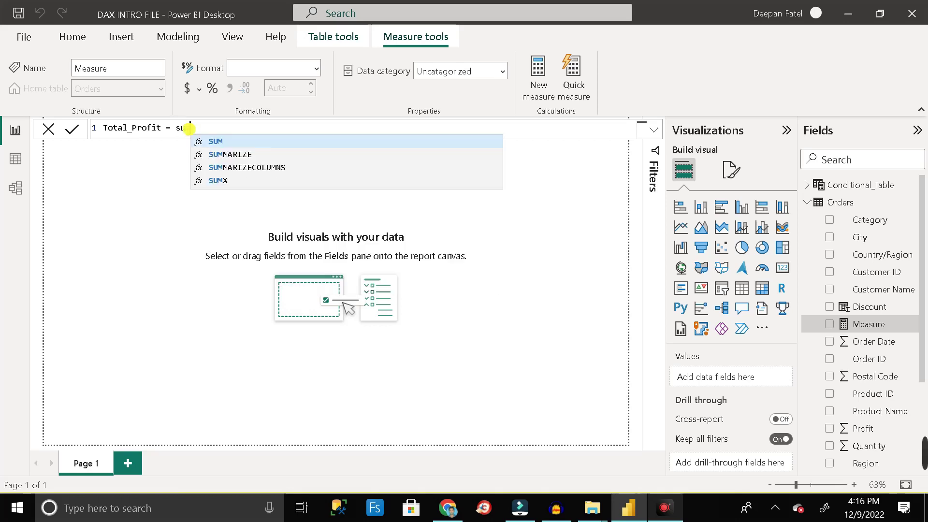
type("m")
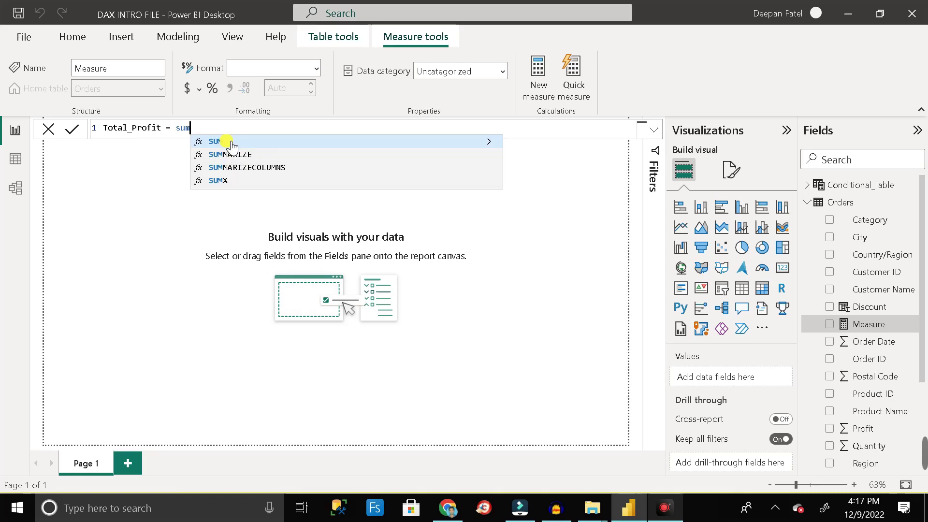
left_click(230, 141)
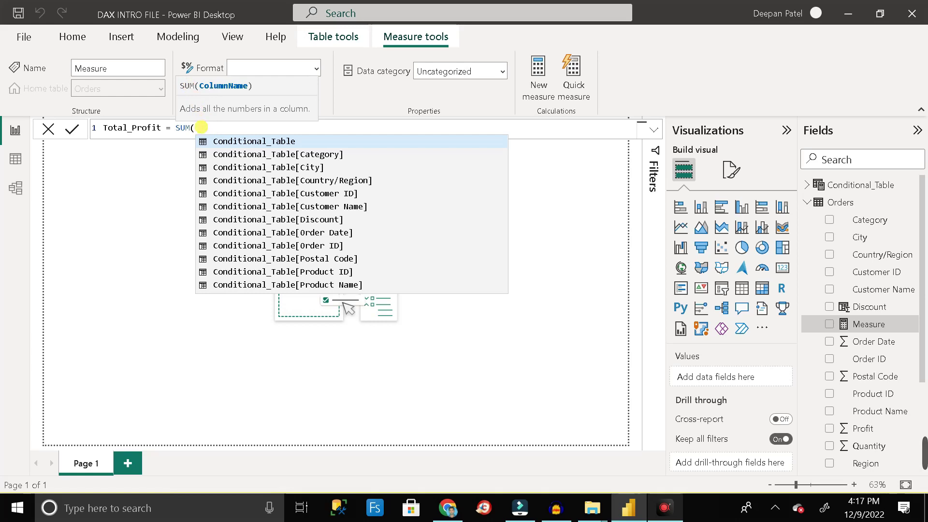
type("pr")
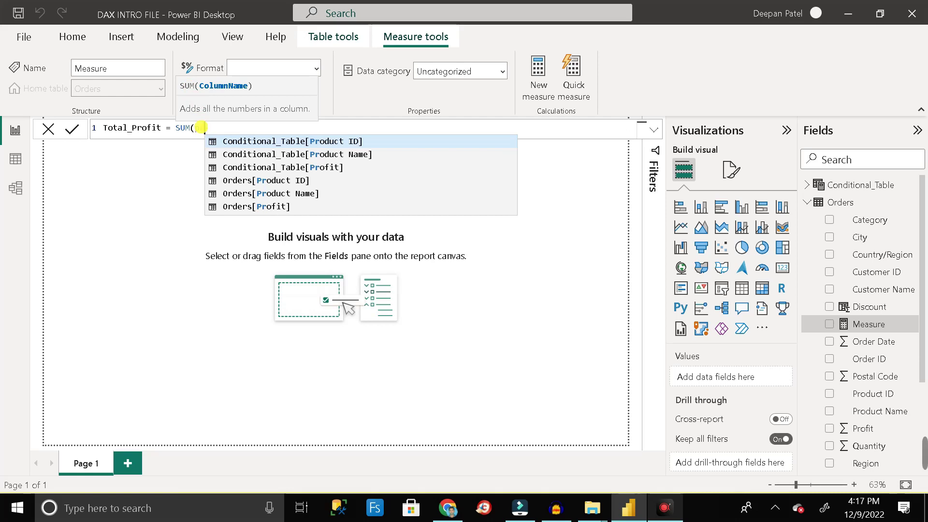
type("o")
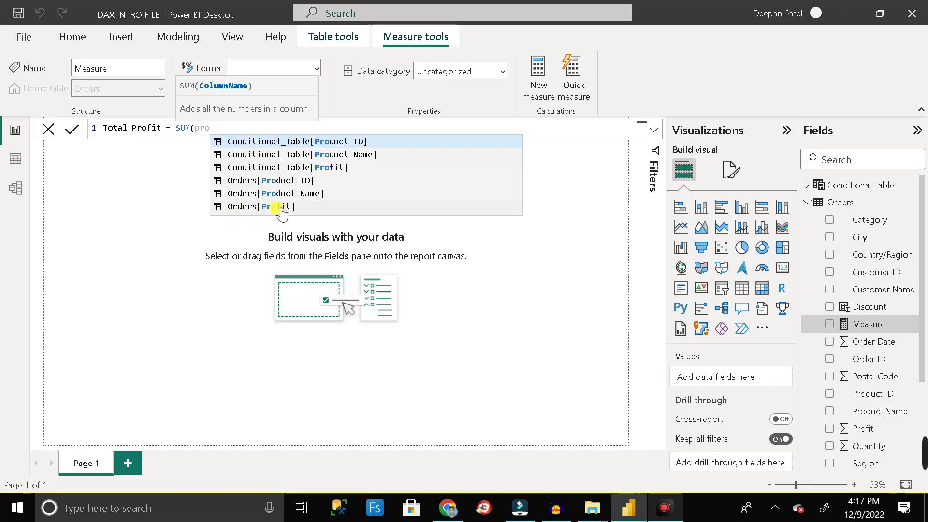
key("Down")
key("Down")
key("Down")
key("Down")
key("Down")
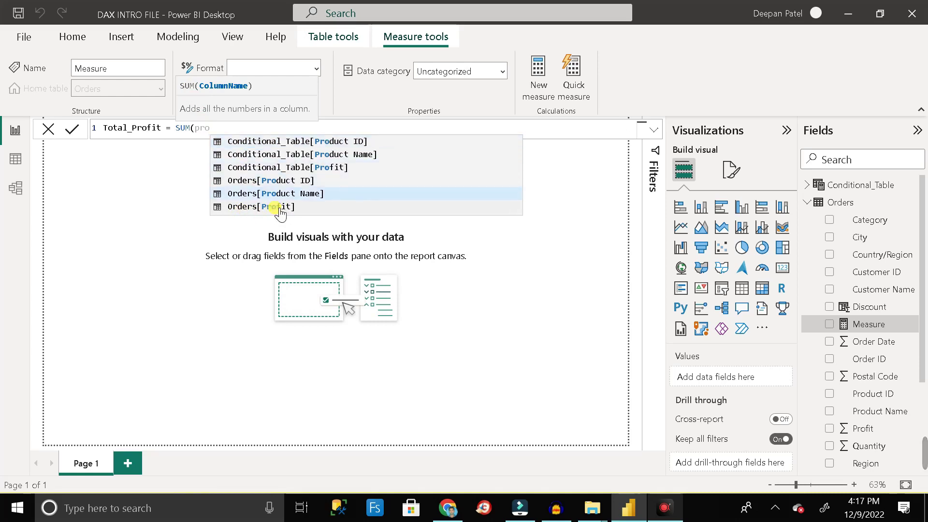
key("Tab")
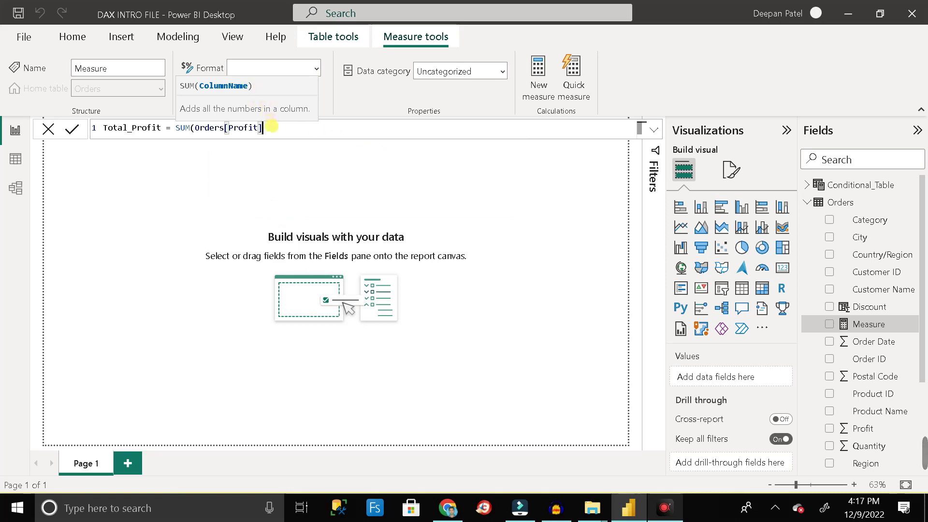
Step: Close the SUM parenthesis, commit the measure and select Total_Profit among the Orders fields
type(")")
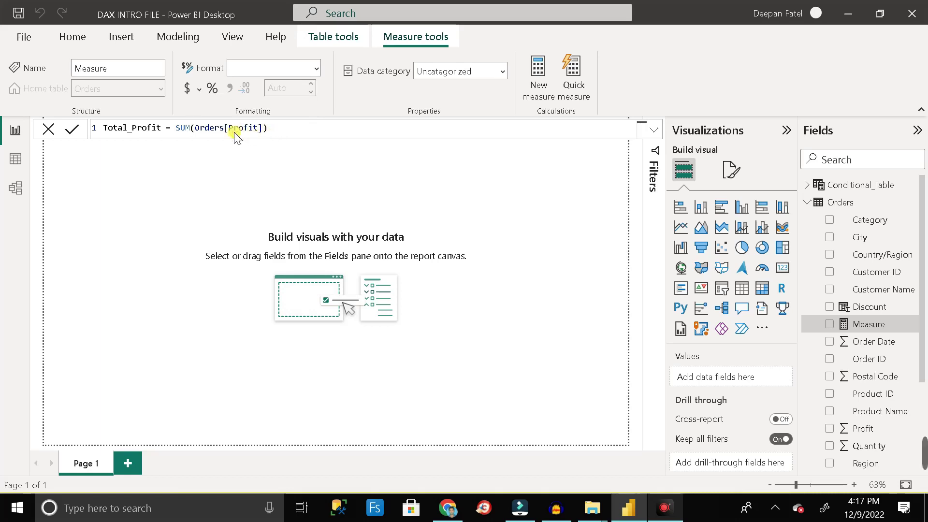
key("Return")
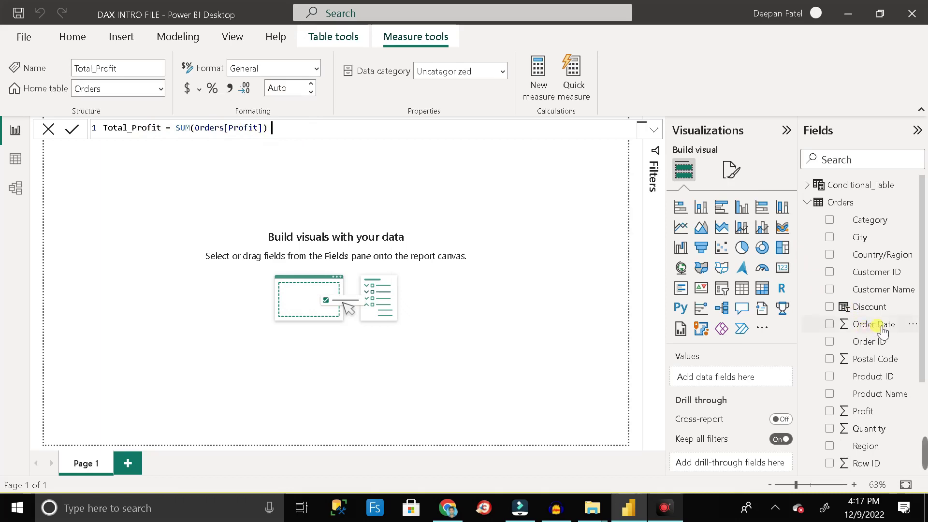
scroll(874, 320, "down", 3)
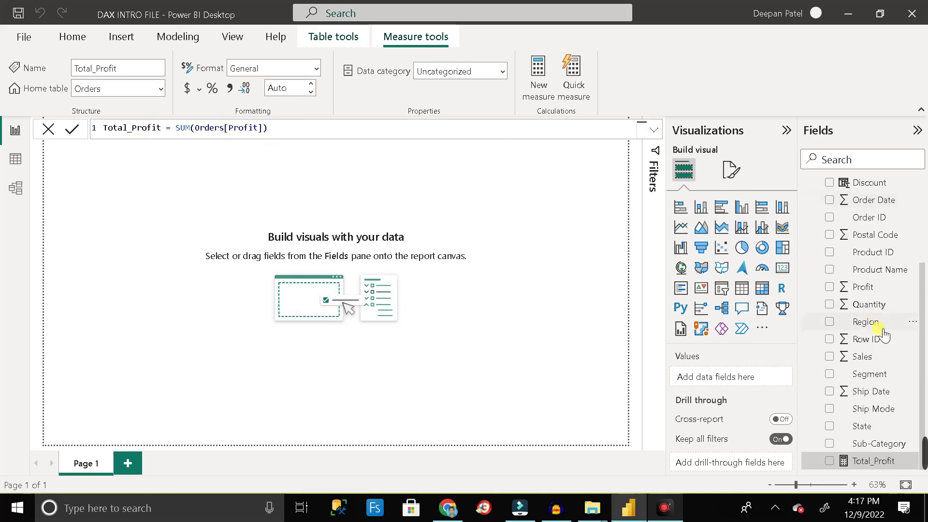
left_click(868, 462)
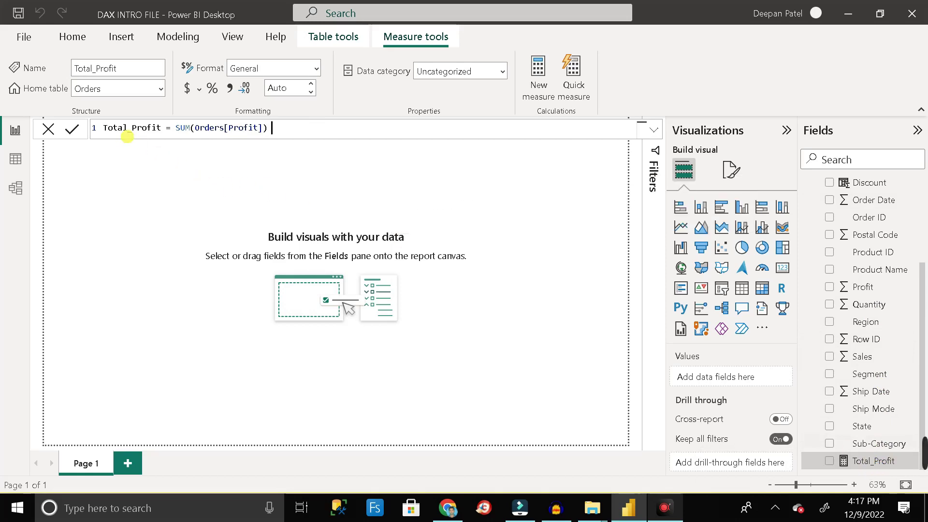